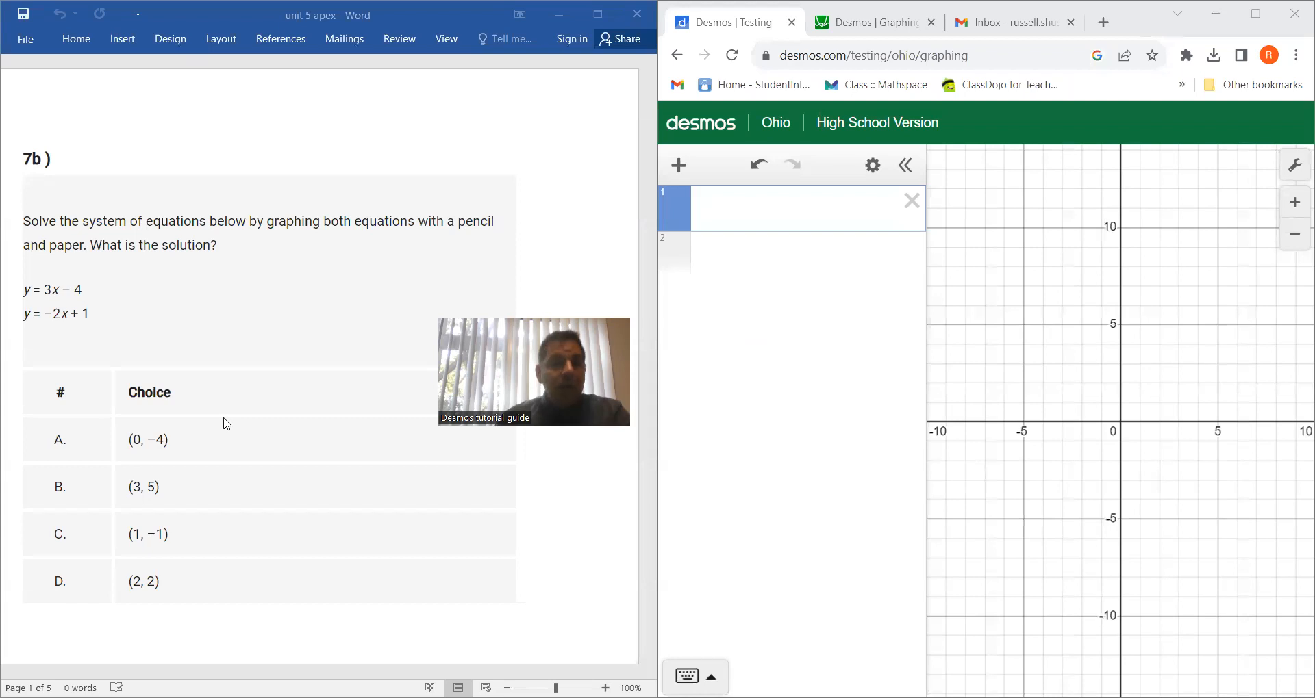
# Graph the first equation of question 7b, y = 3x − 4, in the first expression line
pyautogui.click(695, 676)
pyautogui.click(748, 576)
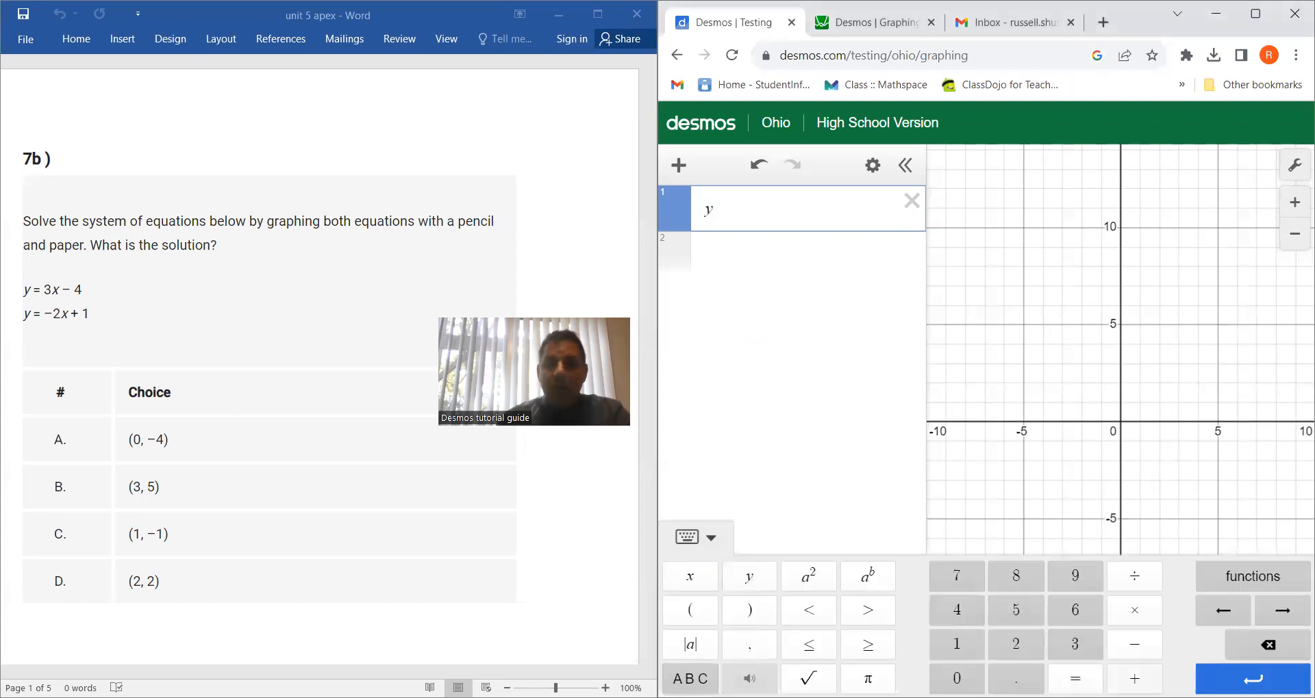
pyautogui.click(1076, 678)
pyautogui.click(1076, 644)
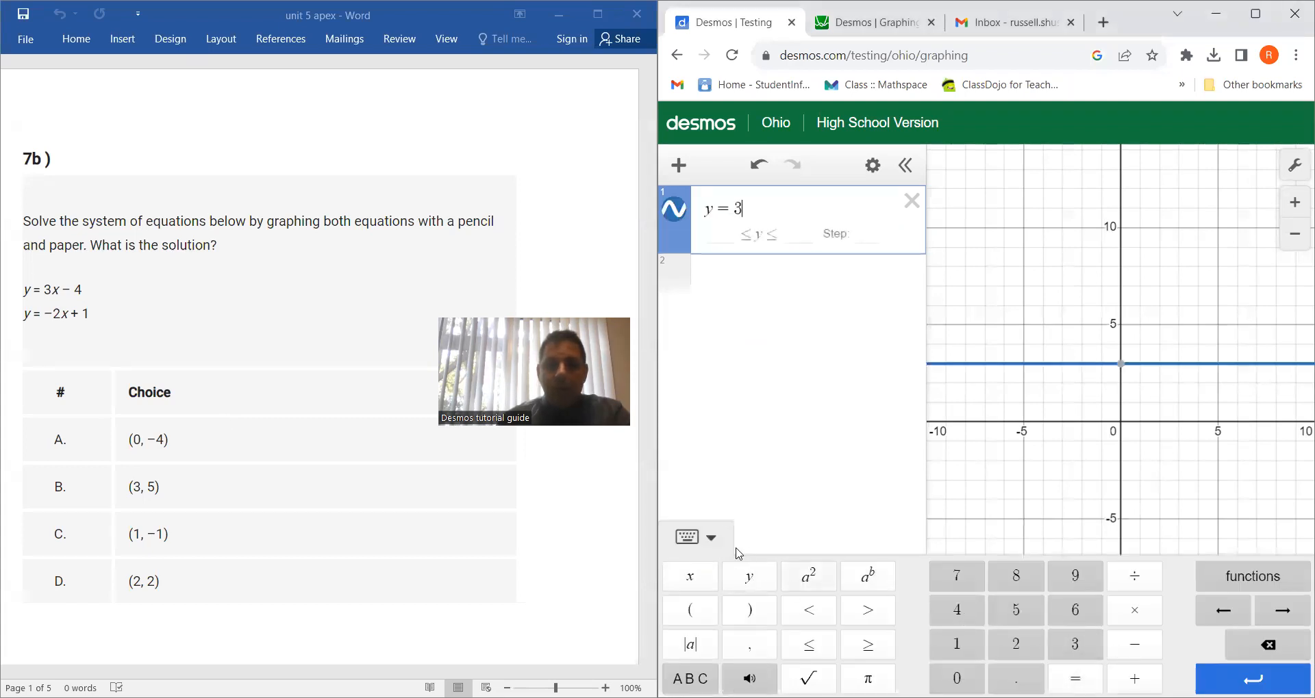
pyautogui.click(690, 576)
pyautogui.click(1126, 647)
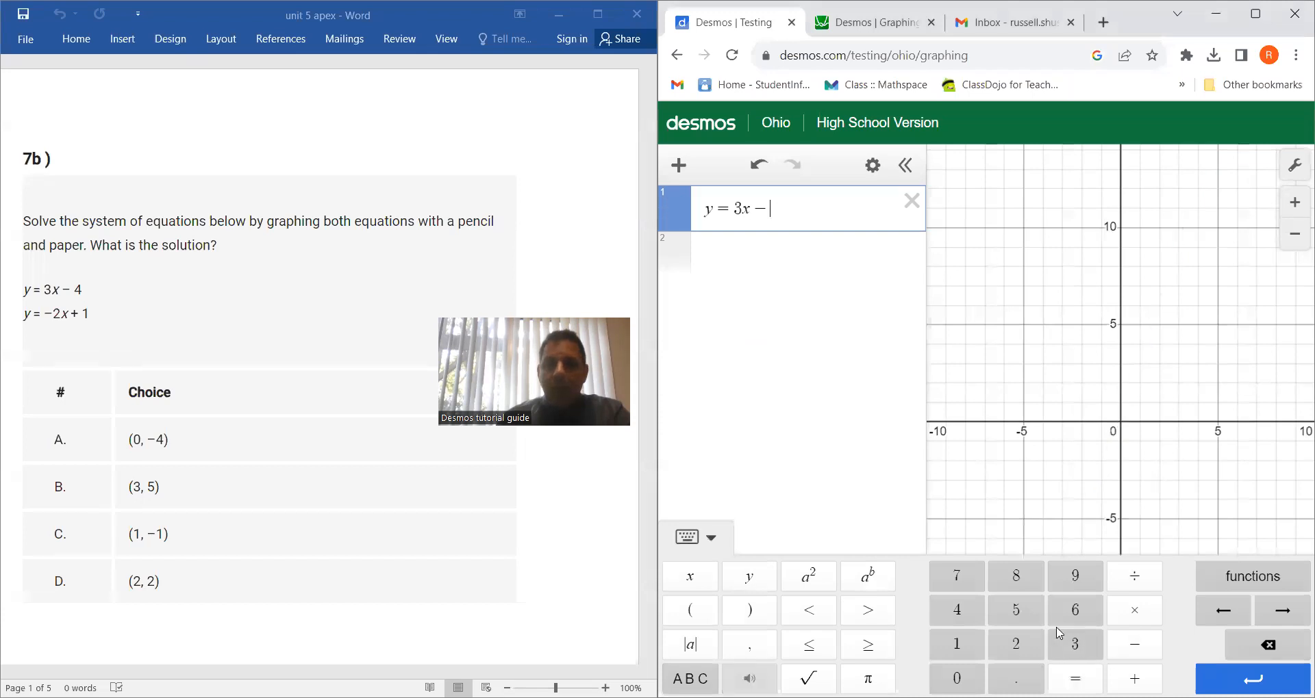
pyautogui.click(958, 610)
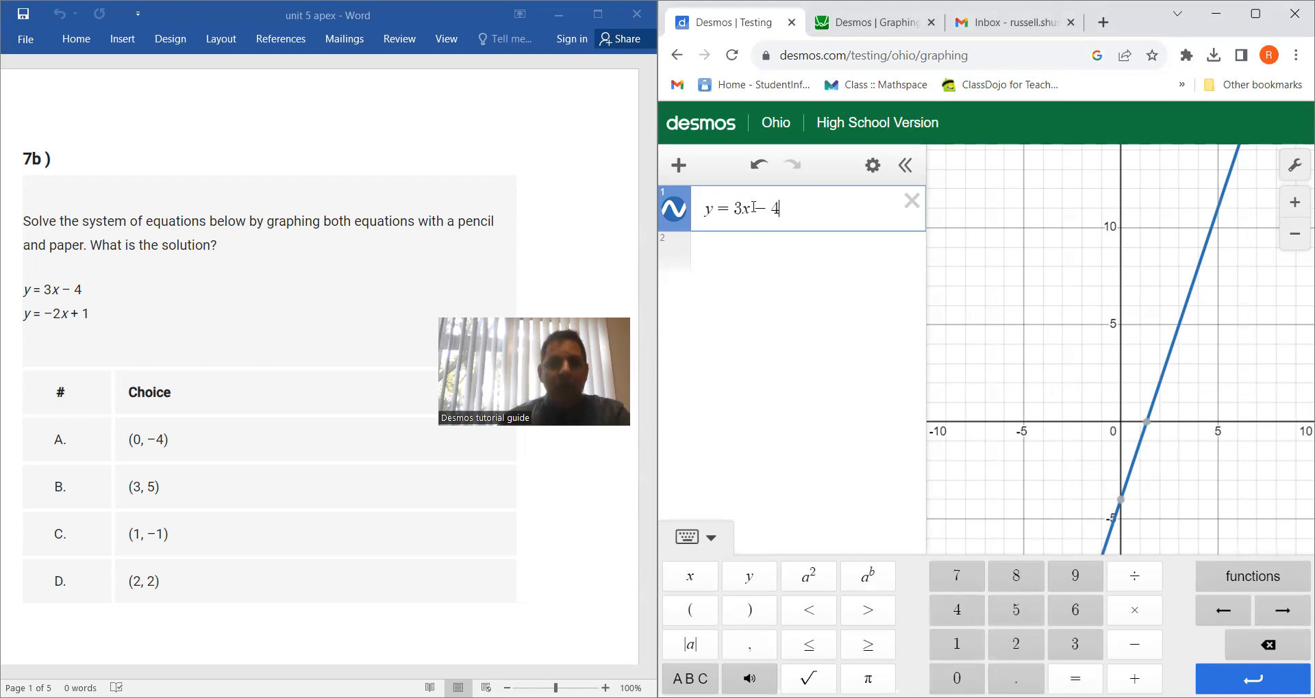
# Graph y = −2x + 1 in the second expression line and show the coordinates where the two lines intersect
pyautogui.click(721, 252)
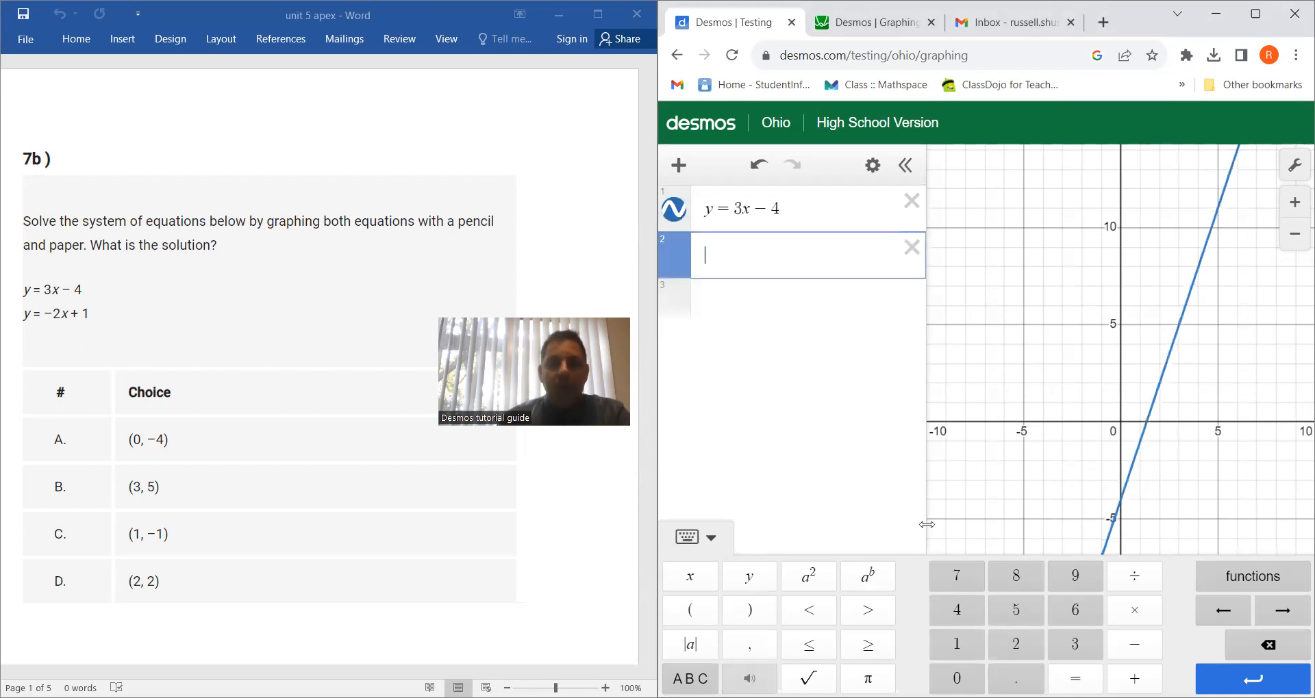
pyautogui.click(752, 582)
pyautogui.click(1086, 677)
pyautogui.click(1132, 647)
pyautogui.click(1027, 642)
pyautogui.click(691, 581)
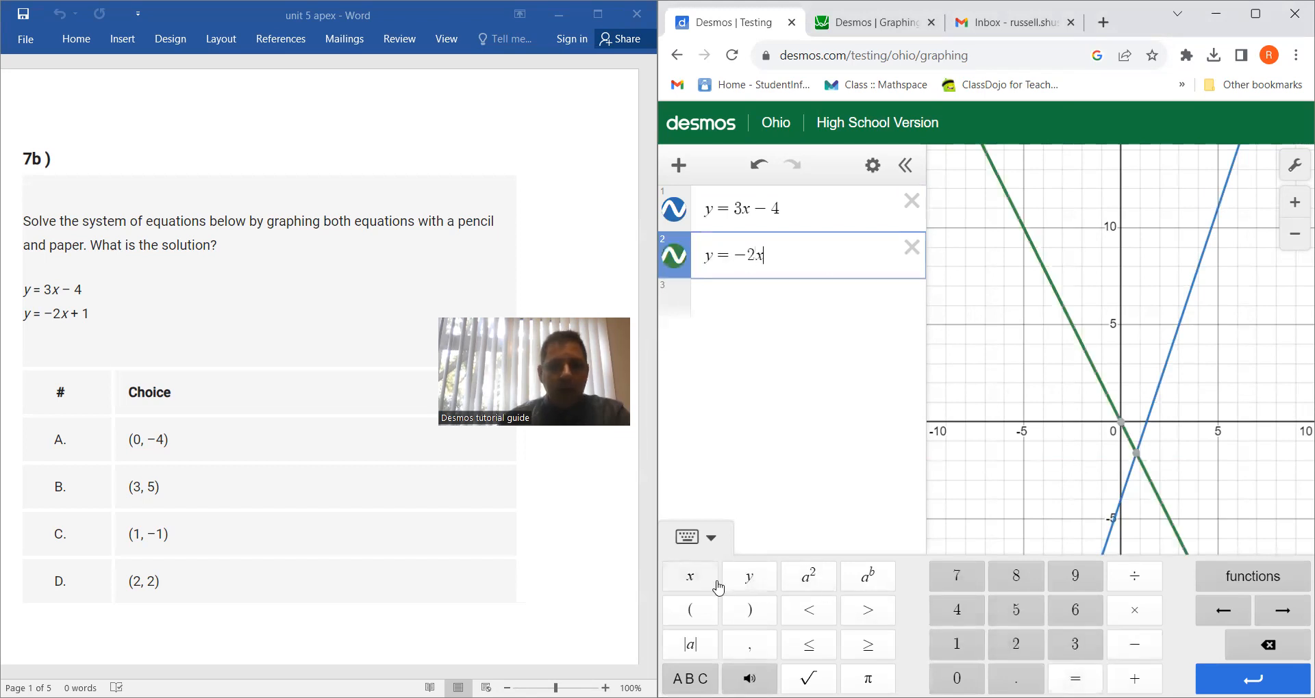
pyautogui.click(1135, 679)
pyautogui.click(956, 643)
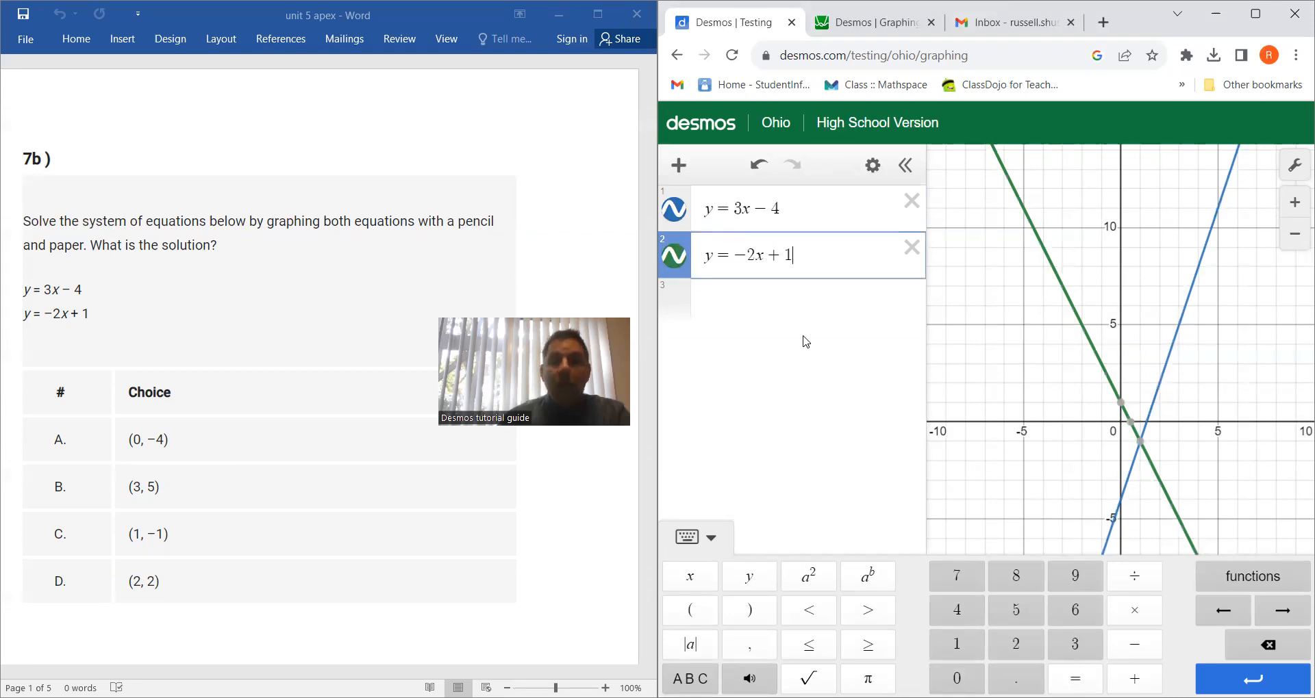
pyautogui.click(1141, 442)
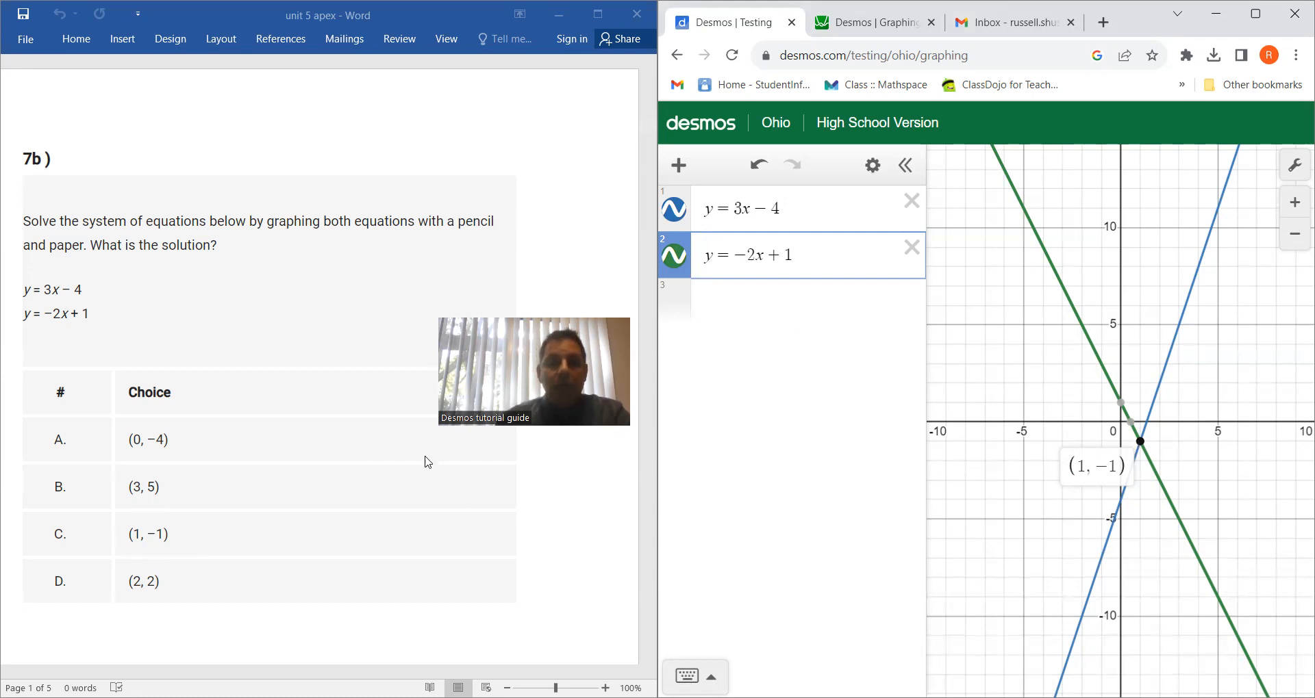
# Go to question 4b in the Word document and delete both equations of the previous system in Desmos
pyautogui.scroll(-8, 338, 348)
pyautogui.scroll(-8, 339, 347)
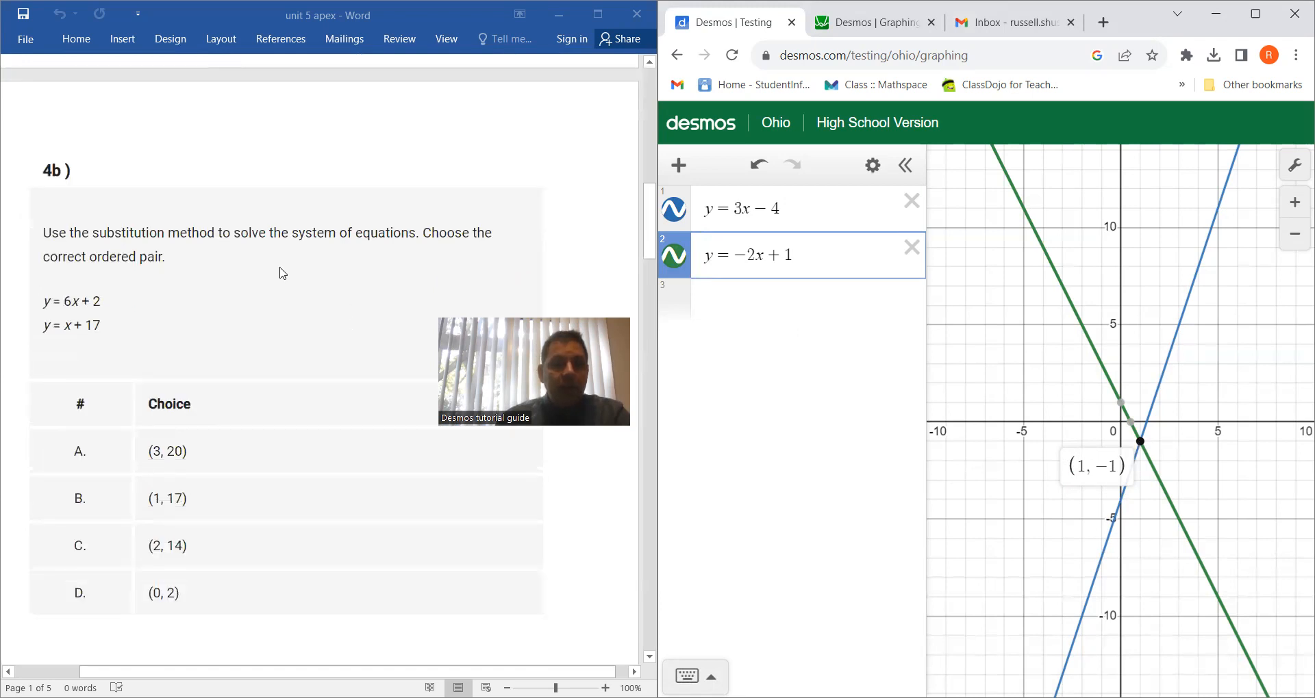
pyautogui.scroll(-1, 283, 275)
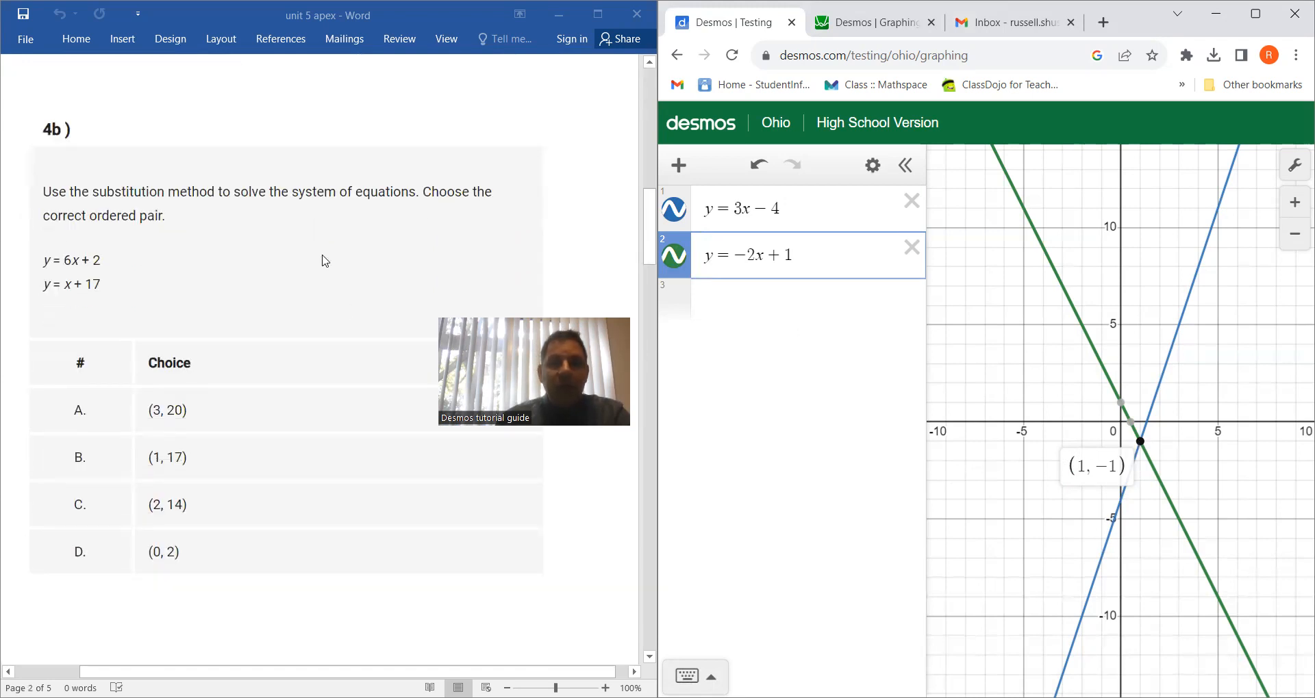
pyautogui.click(911, 204)
pyautogui.click(911, 201)
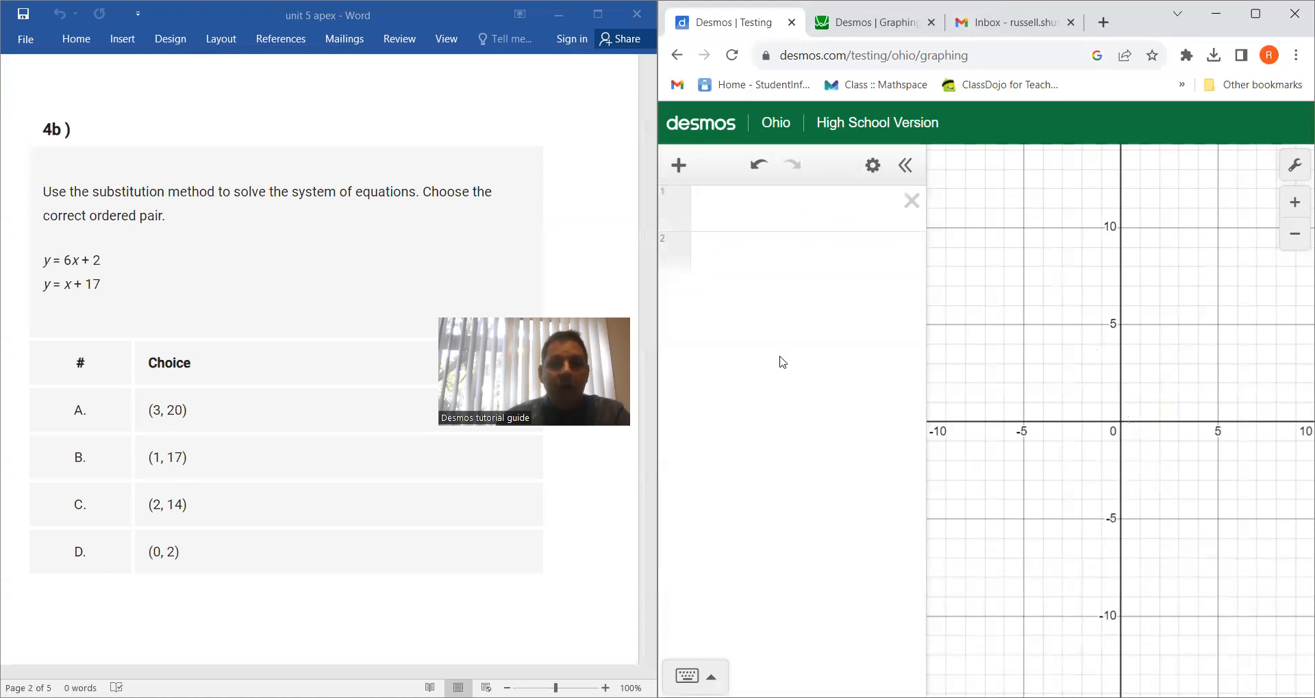
# Graph the first equation of question 4b, y = 6x + 2, in the empty first expression line
pyautogui.click(687, 676)
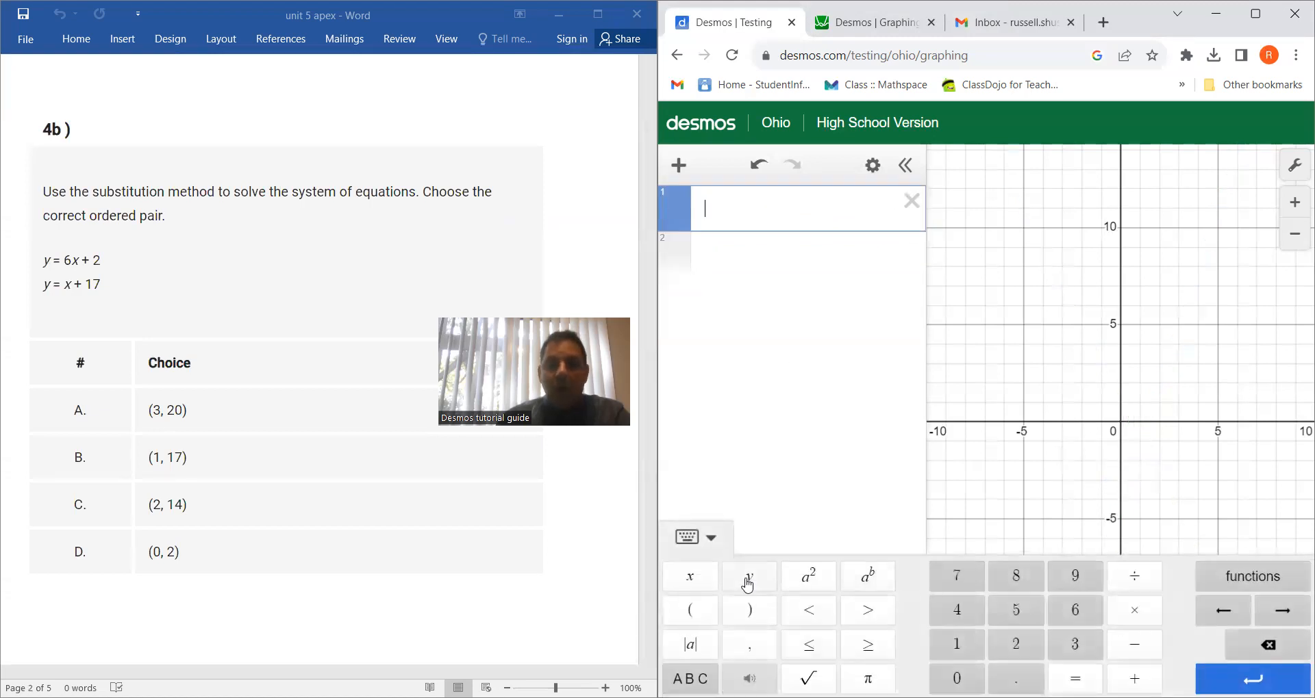
pyautogui.click(754, 581)
pyautogui.click(1076, 678)
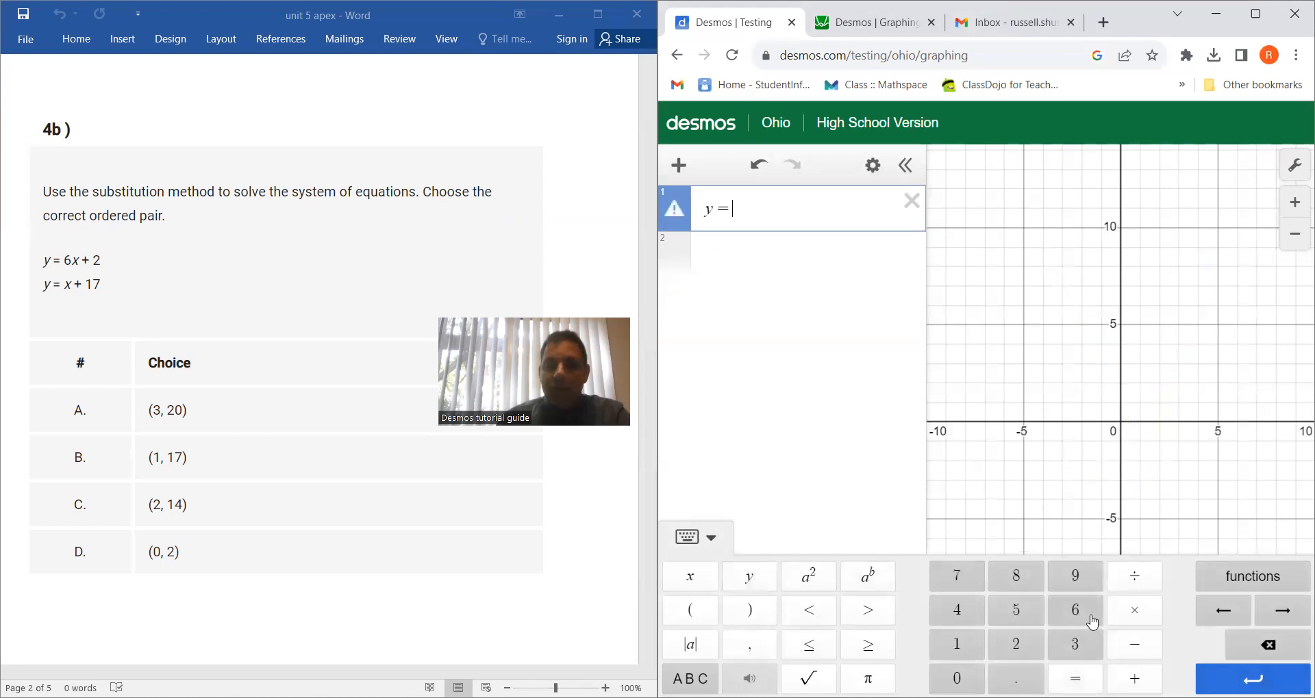
pyautogui.click(1077, 611)
pyautogui.click(690, 577)
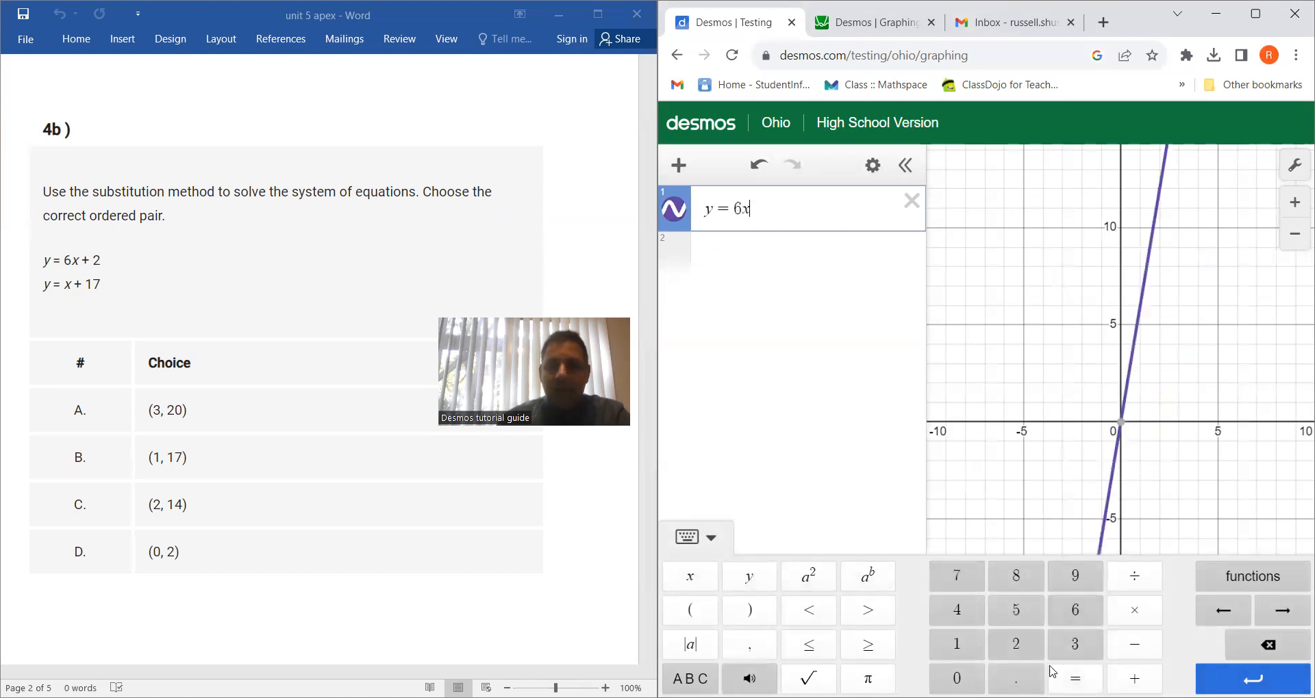
pyautogui.click(1134, 679)
pyautogui.click(1016, 644)
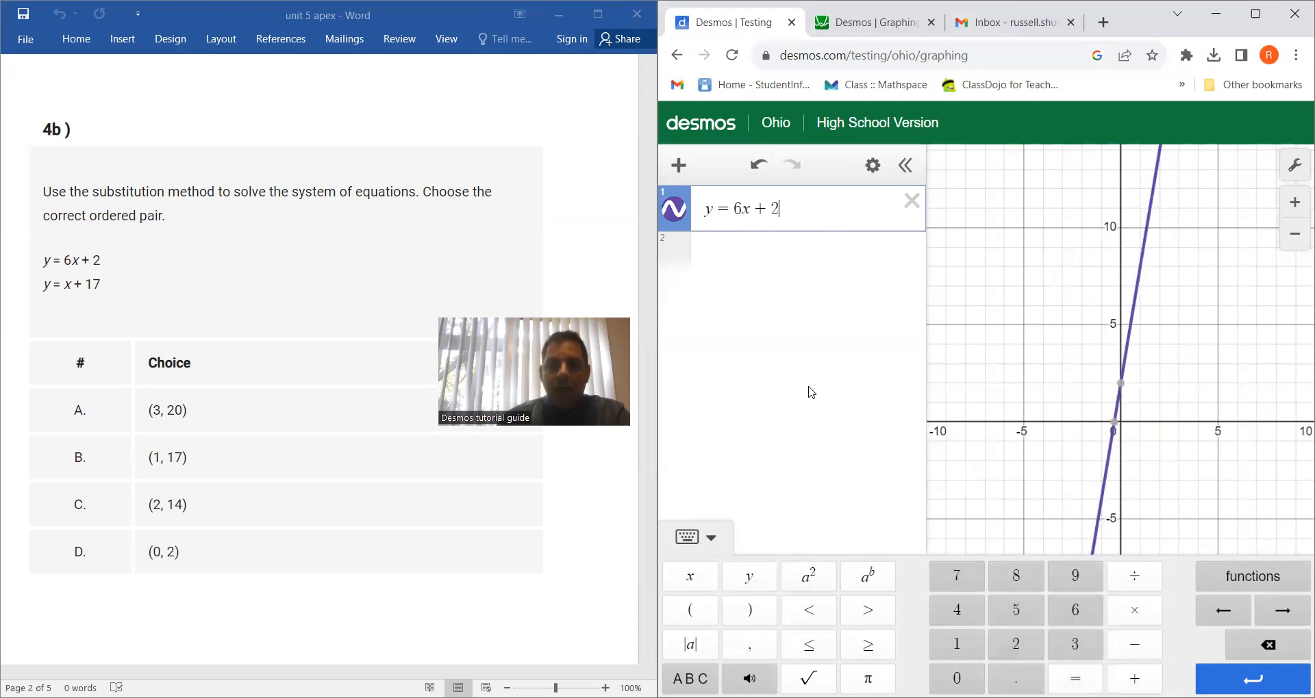
# Graph y = x + 17 in the second expression line and show the coordinates of its intersection with the first line
pyautogui.click(767, 259)
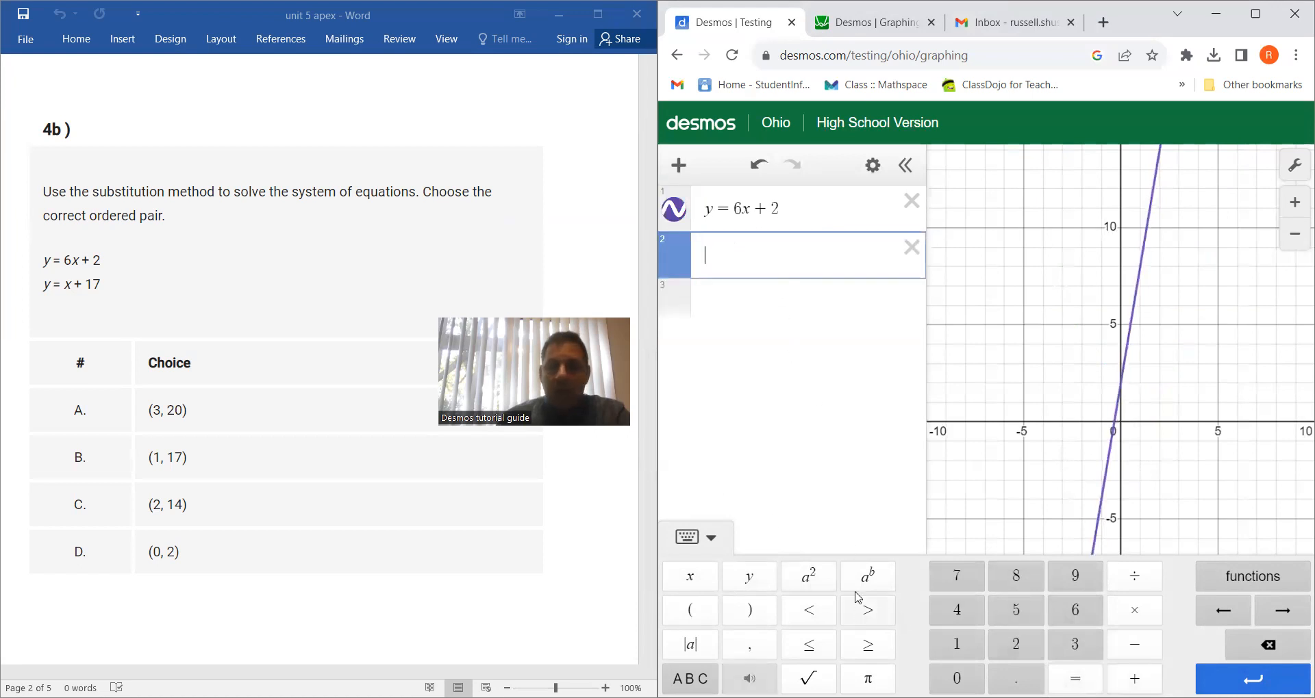
pyautogui.click(746, 579)
pyautogui.click(1075, 679)
pyautogui.click(690, 576)
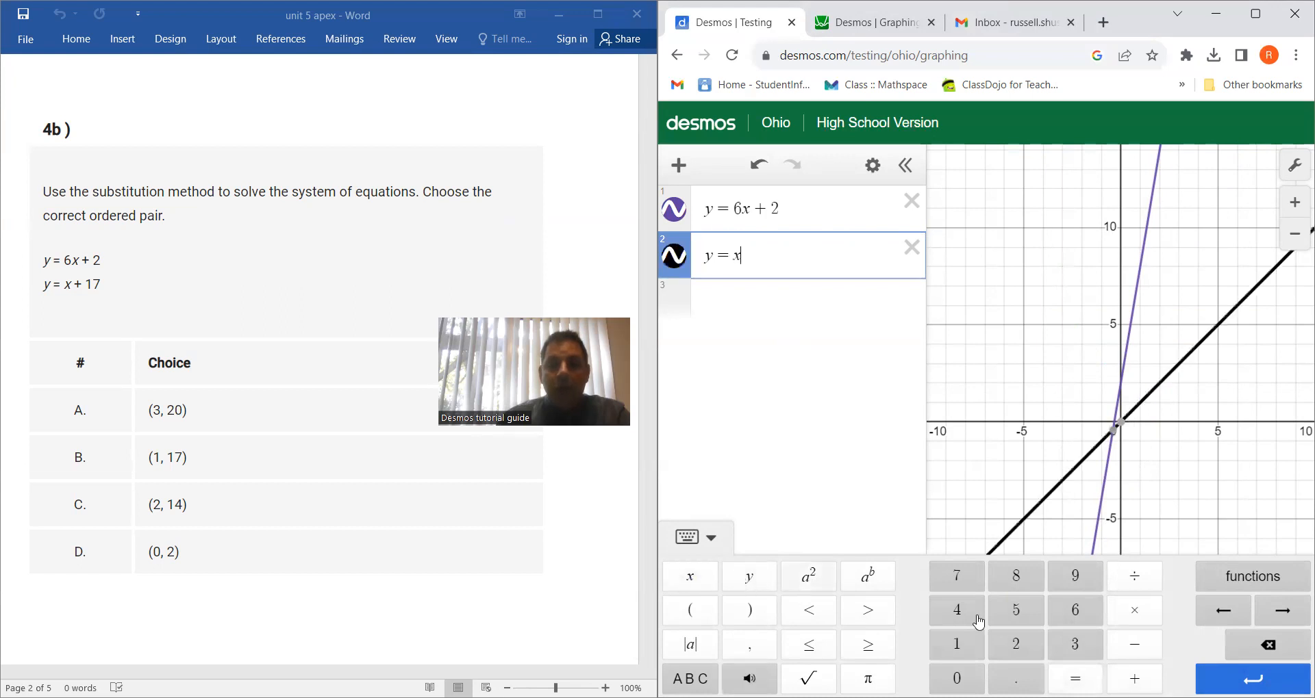
pyautogui.click(1134, 678)
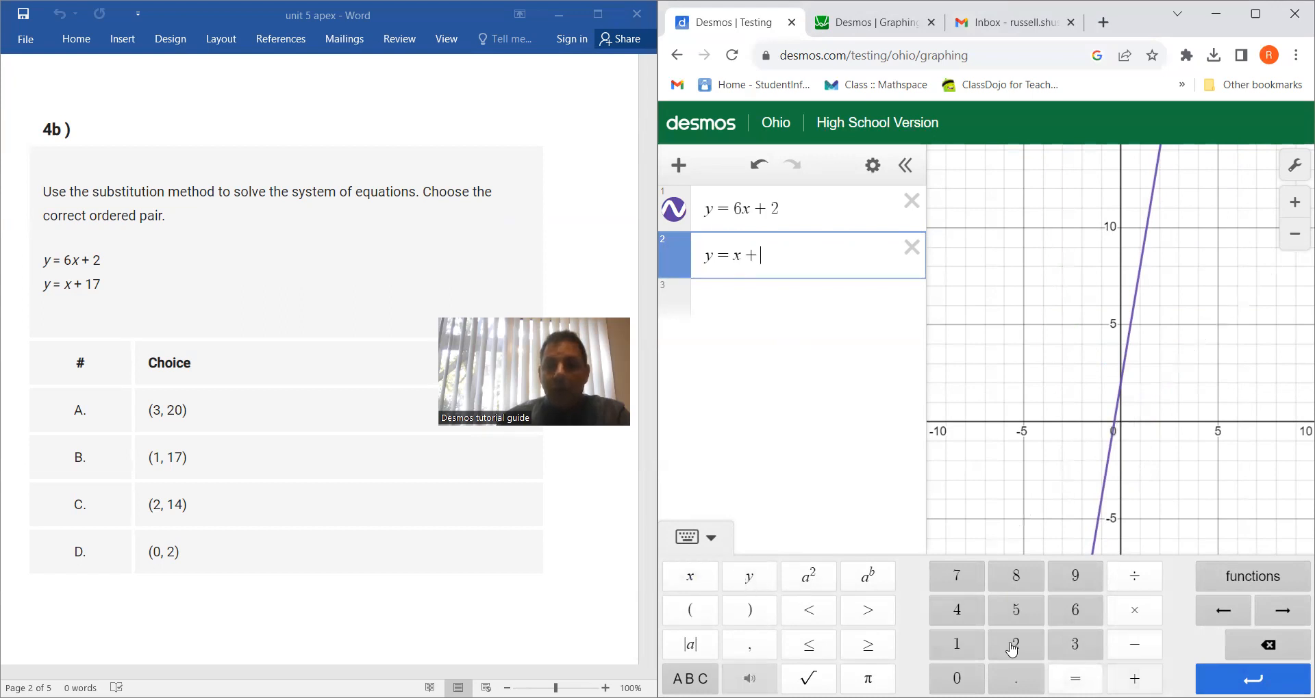
pyautogui.click(957, 644)
pyautogui.click(957, 576)
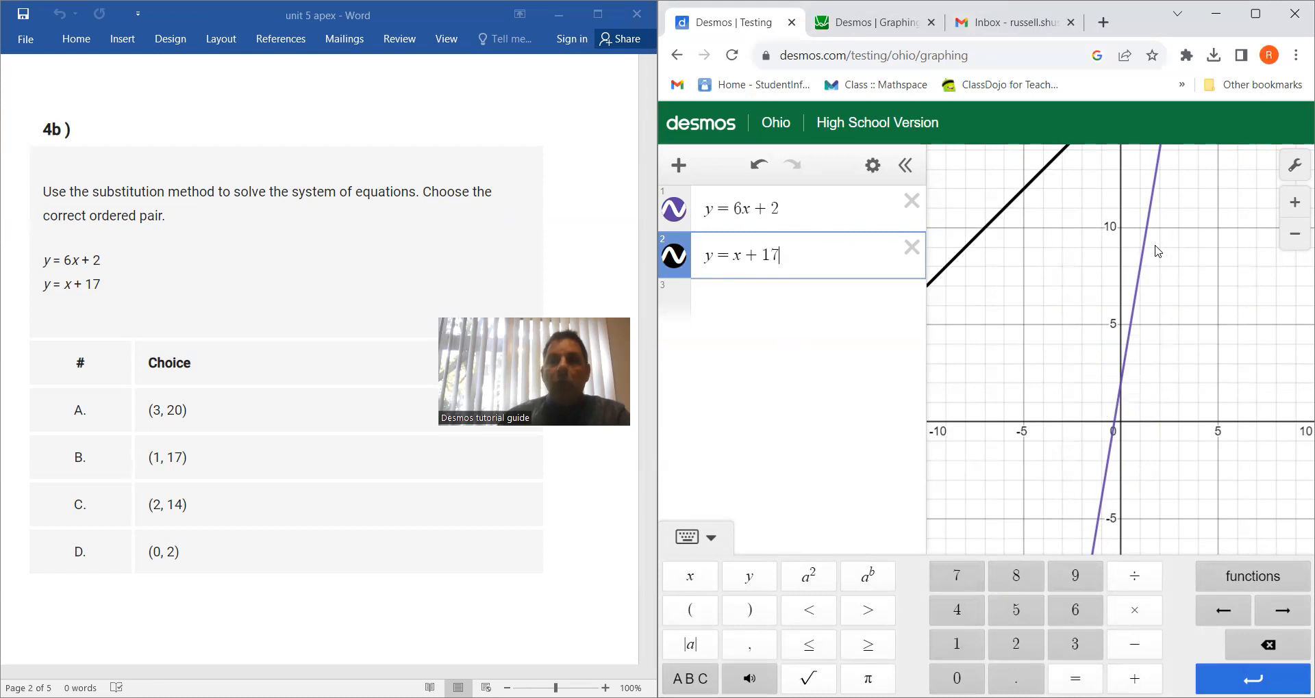
pyautogui.moveTo(1192, 221); pyautogui.dragTo(1113, 533)
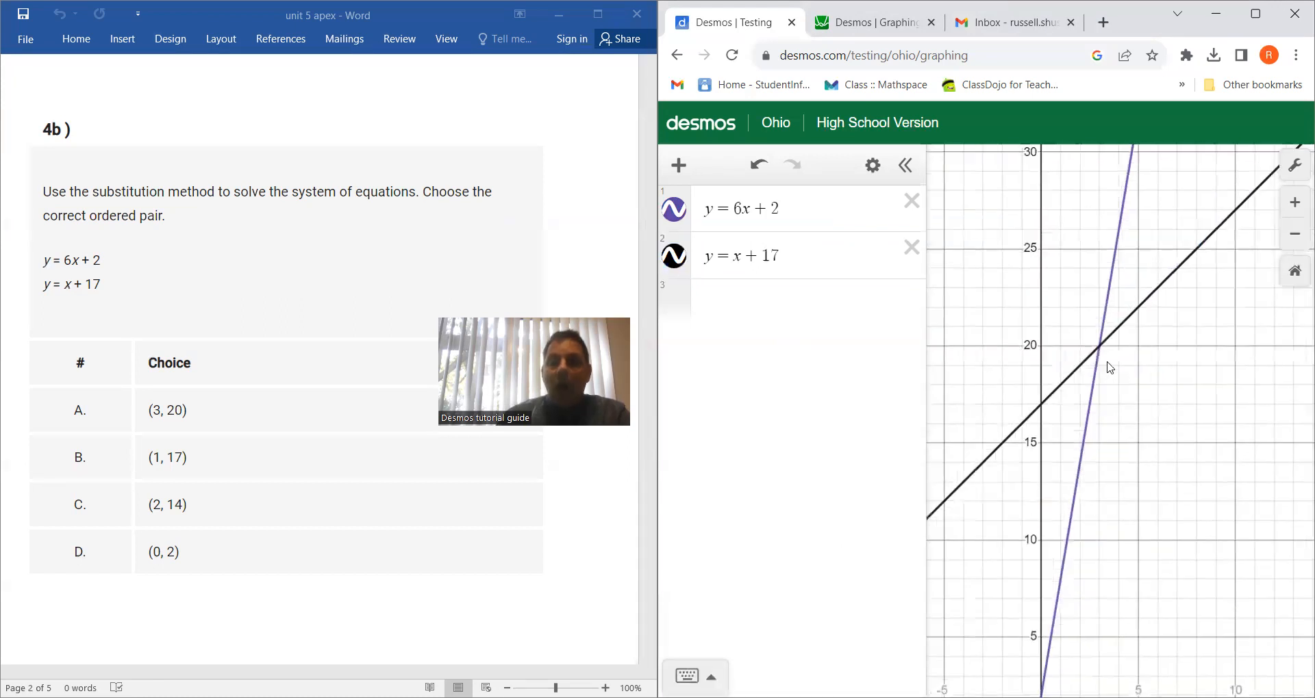
pyautogui.click(1099, 345)
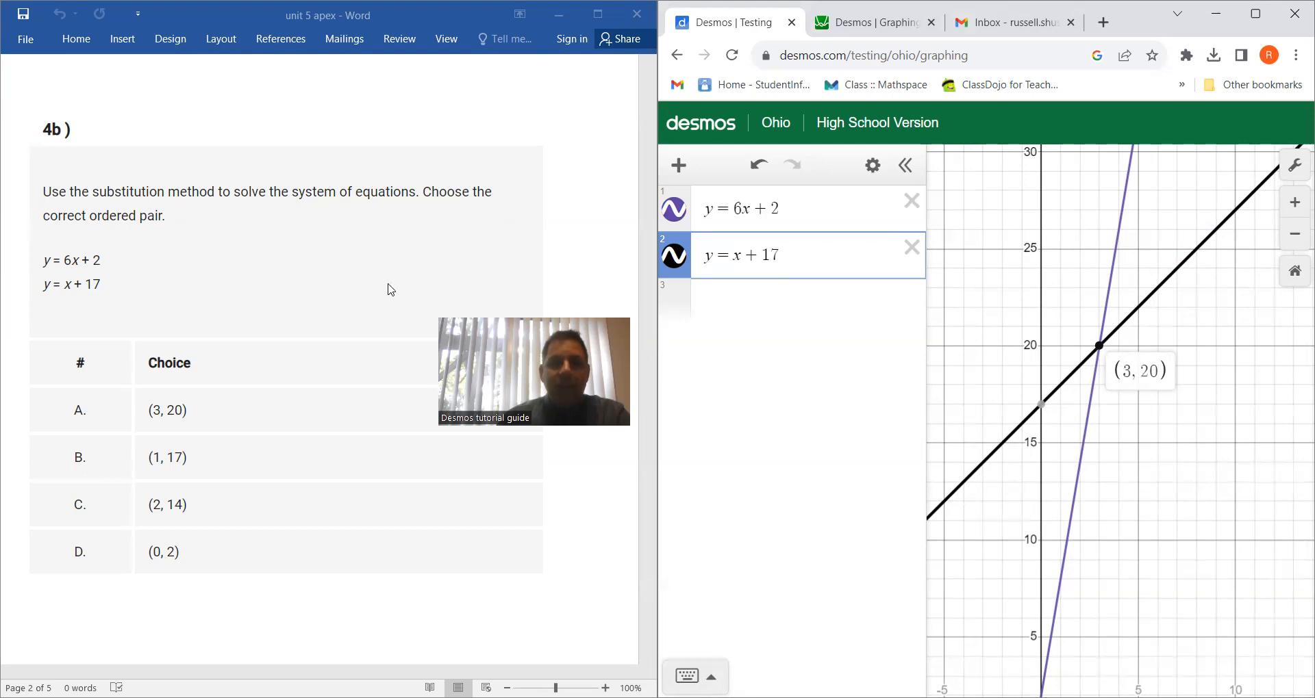
# Go to question 9a in the Word document and remove both question 4b equations from Desmos
pyautogui.scroll(-12, 402, 276)
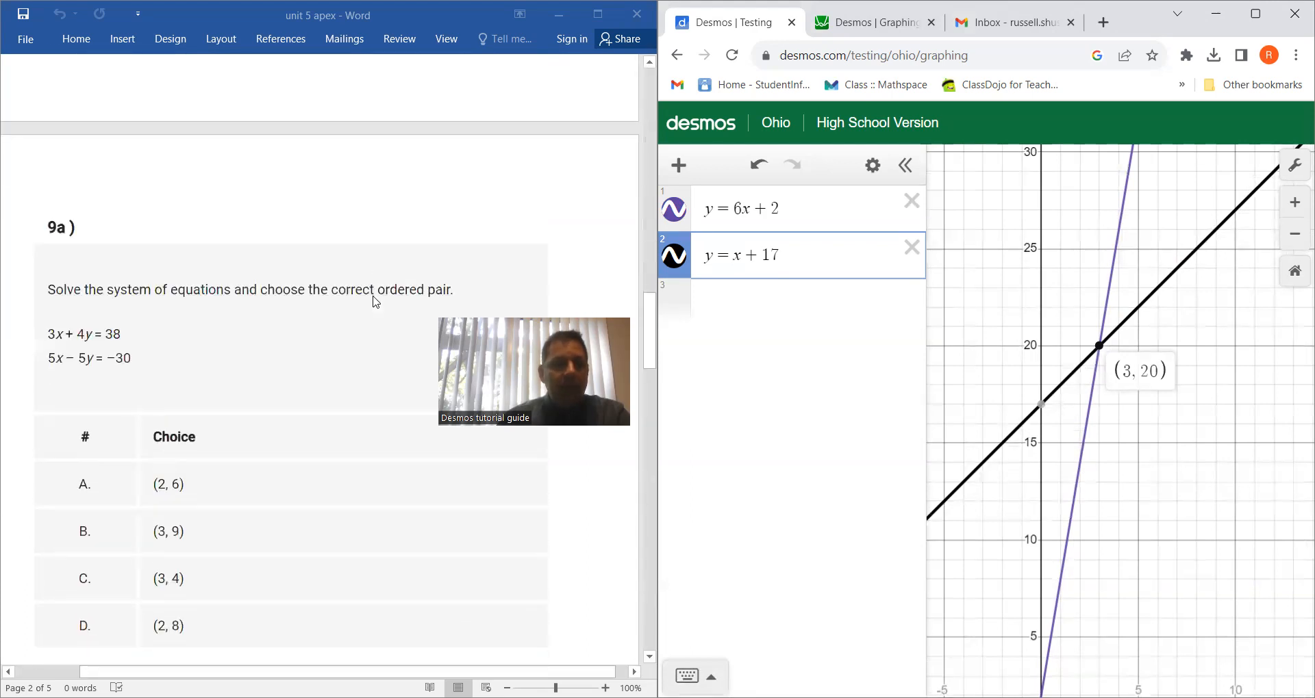
pyautogui.scroll(-2, 376, 302)
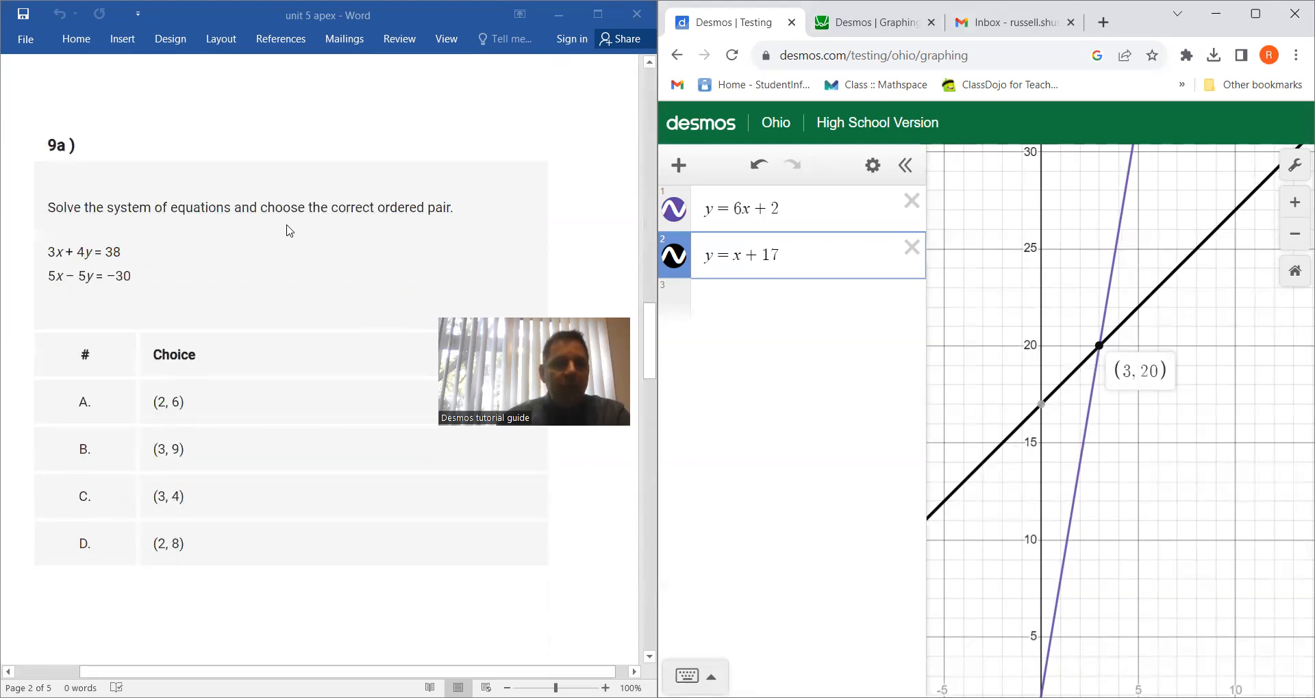
pyautogui.click(912, 247)
pyautogui.click(911, 201)
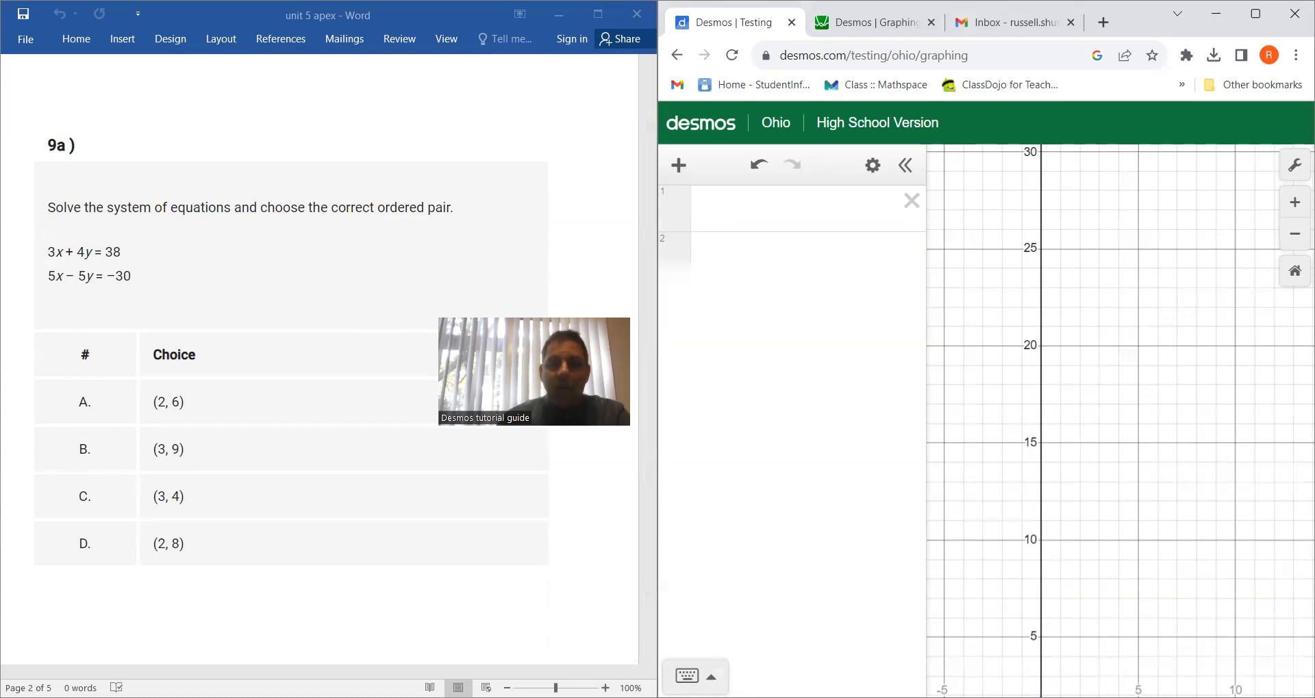
# Graph the first equation of question 9a, 3x + 4y = 38, and restore the graph's default view
pyautogui.click(798, 209)
pyautogui.click(1078, 646)
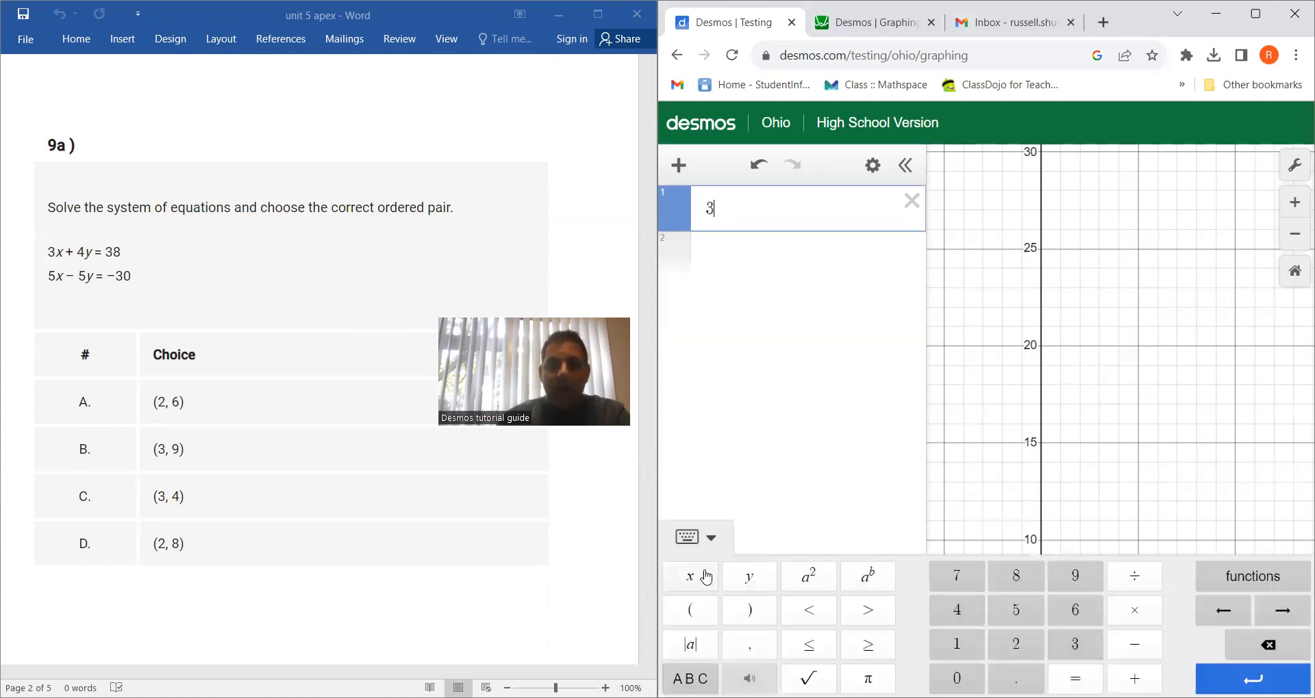
pyautogui.click(691, 578)
pyautogui.click(1135, 679)
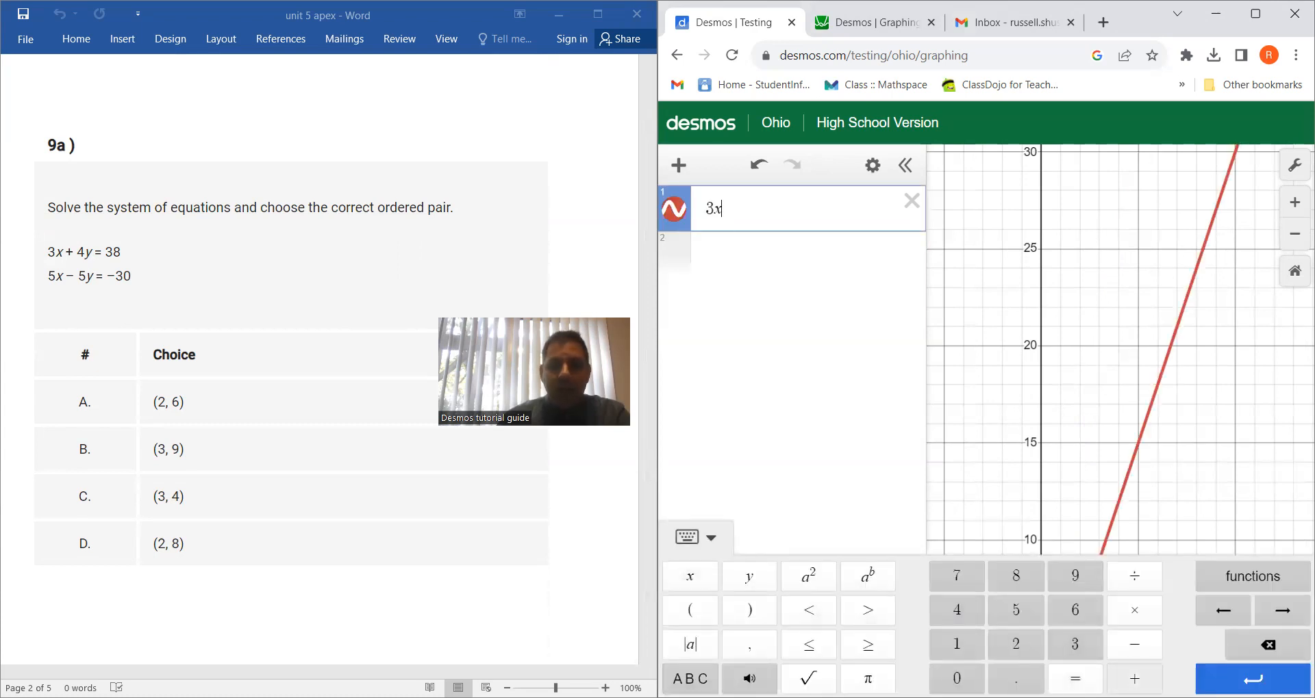
pyautogui.click(952, 618)
pyautogui.click(749, 578)
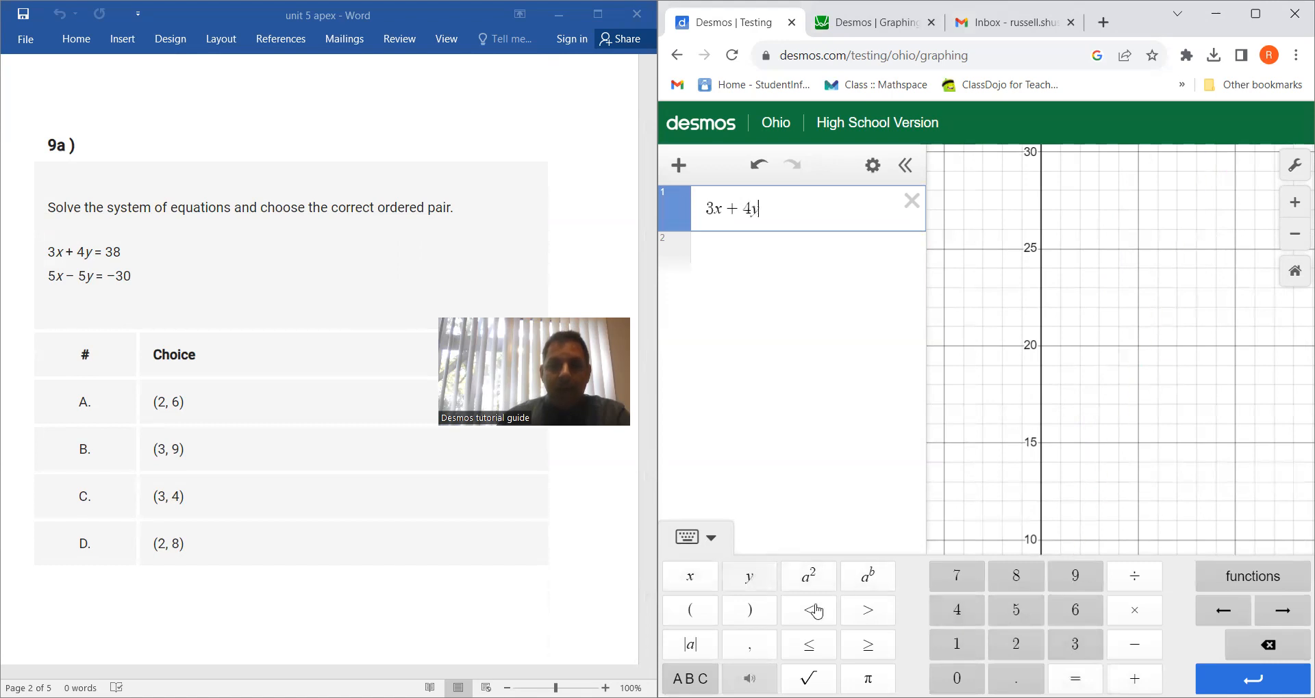
pyautogui.click(1075, 677)
pyautogui.click(1077, 643)
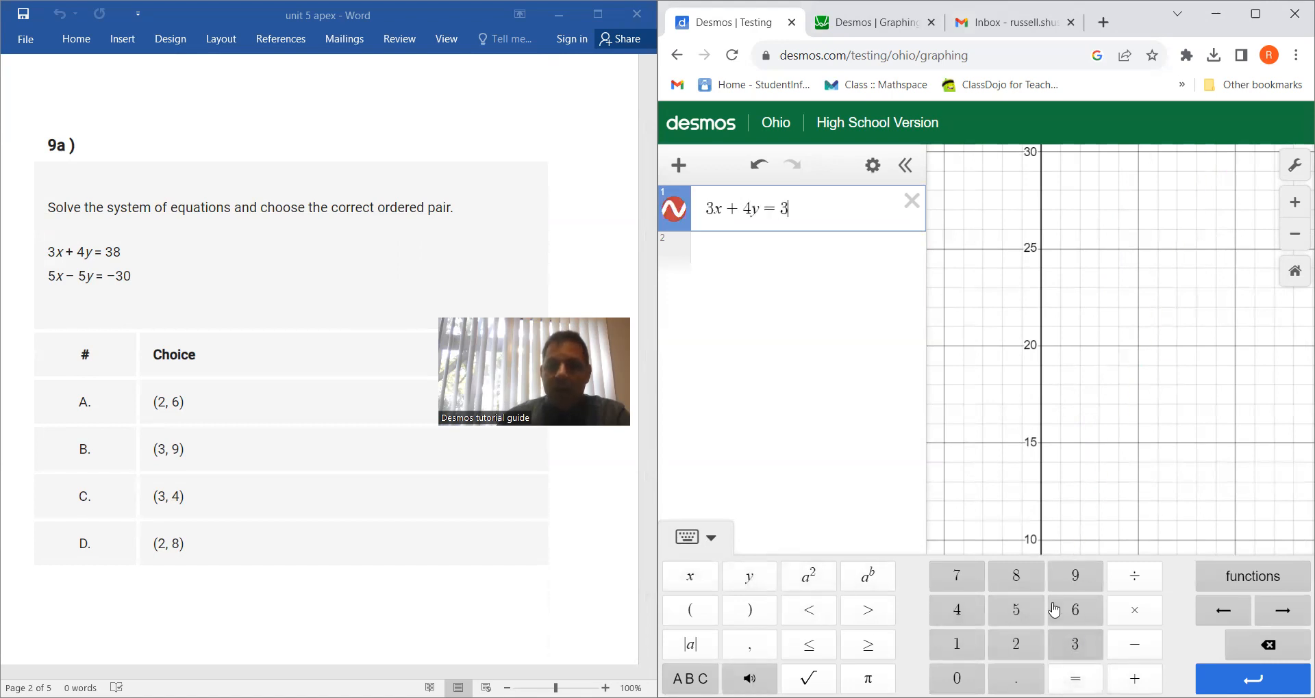
pyautogui.click(1019, 577)
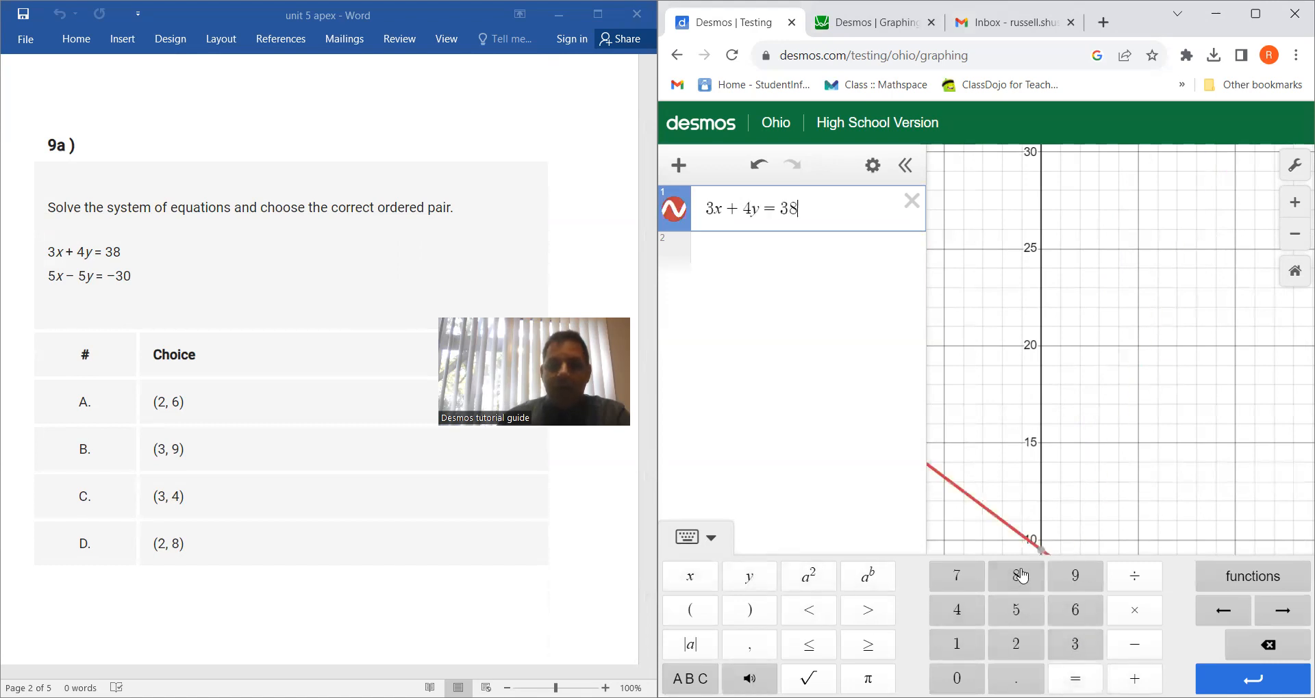
pyautogui.click(1295, 271)
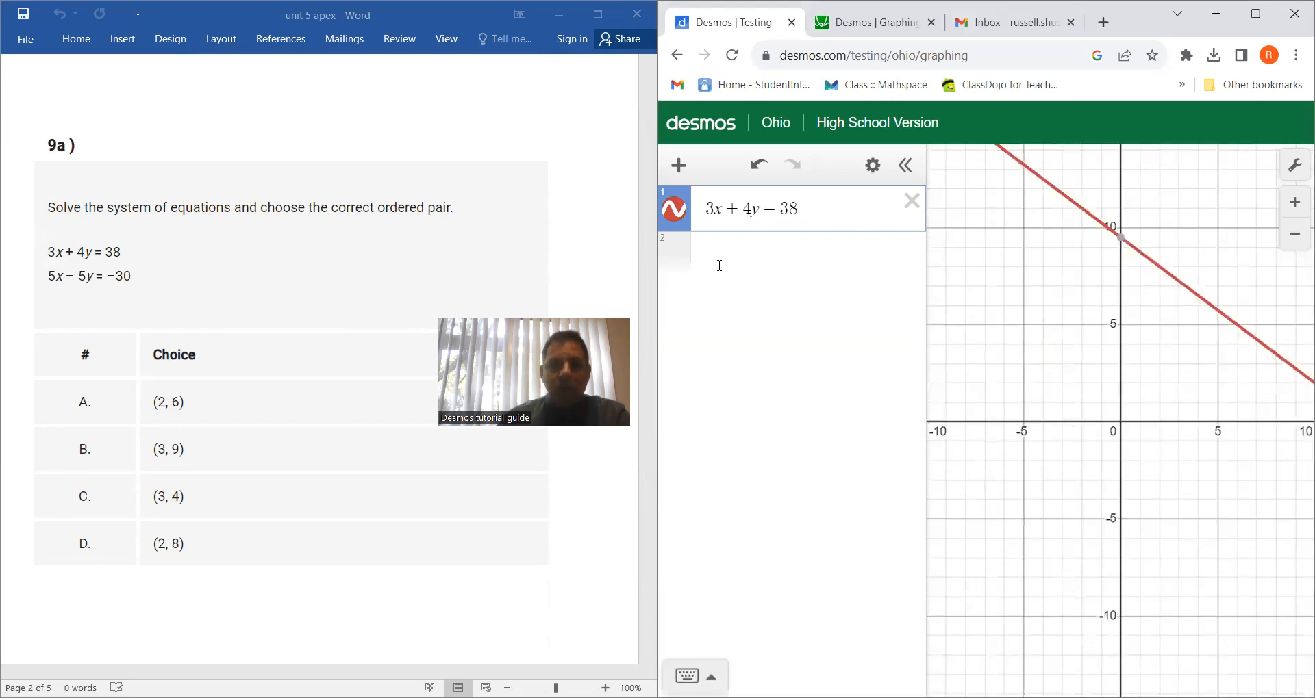
# Graph 5x − 5y = −30 in the second expression line and show the coordinates where both lines cross
pyautogui.click(761, 259)
pyautogui.click(1016, 610)
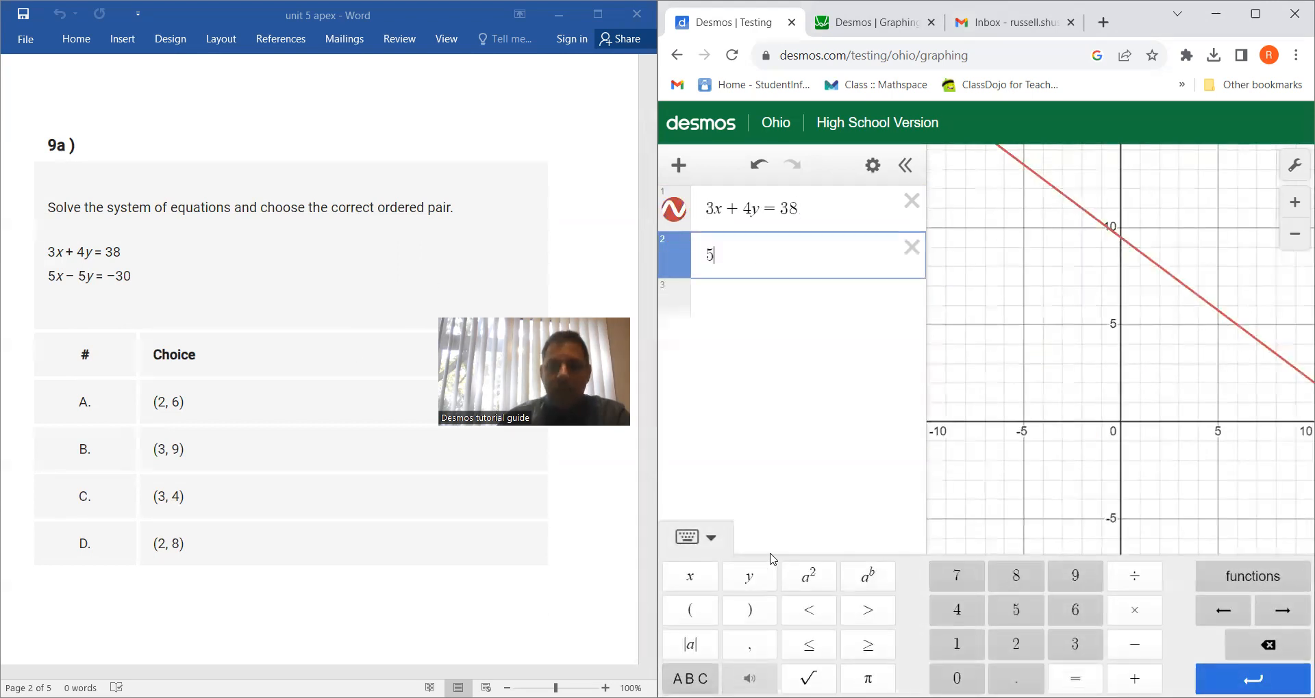
pyautogui.click(690, 576)
pyautogui.click(1134, 644)
pyautogui.click(1034, 614)
pyautogui.click(753, 578)
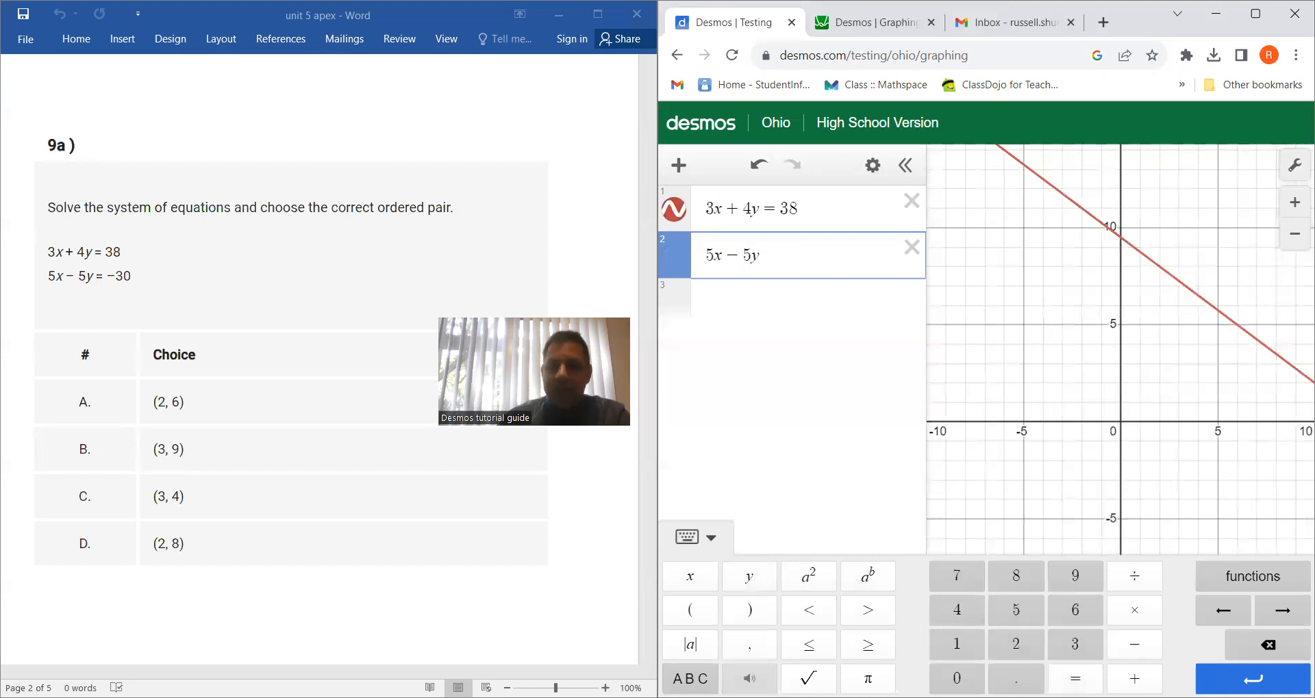
pyautogui.click(1075, 678)
pyautogui.click(1135, 644)
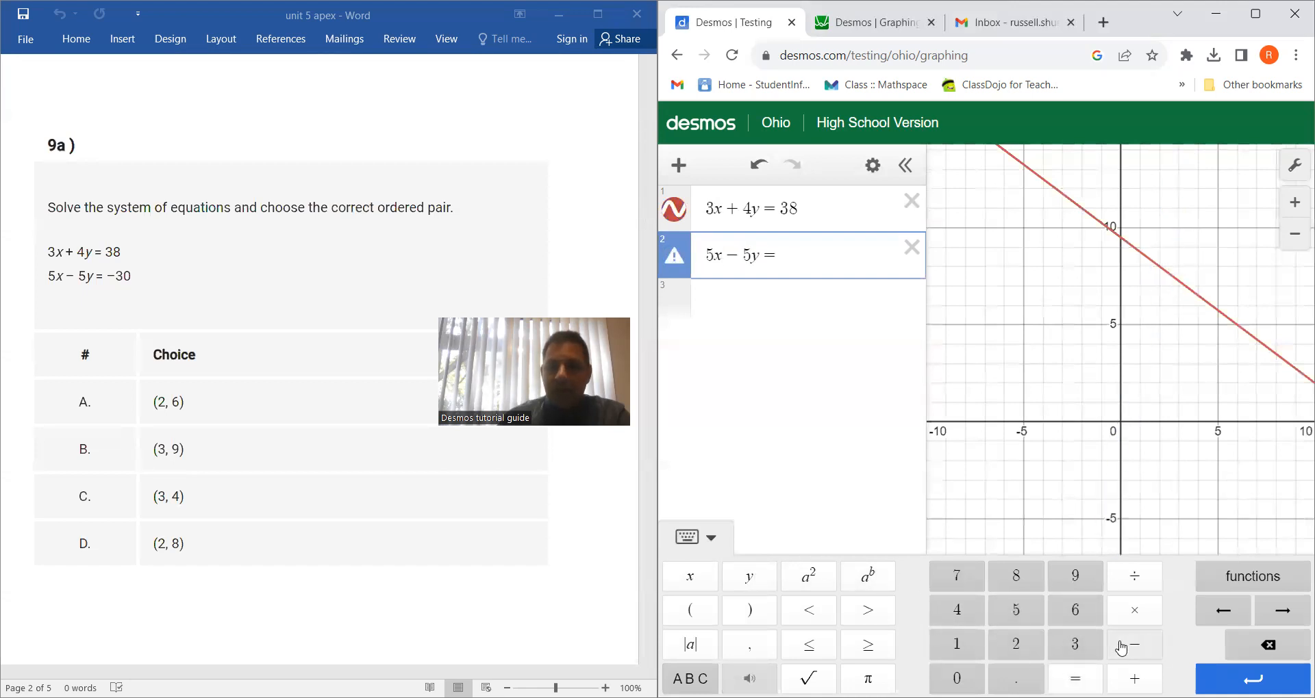
pyautogui.click(1069, 644)
pyautogui.write('0')
pyautogui.click(1157, 268)
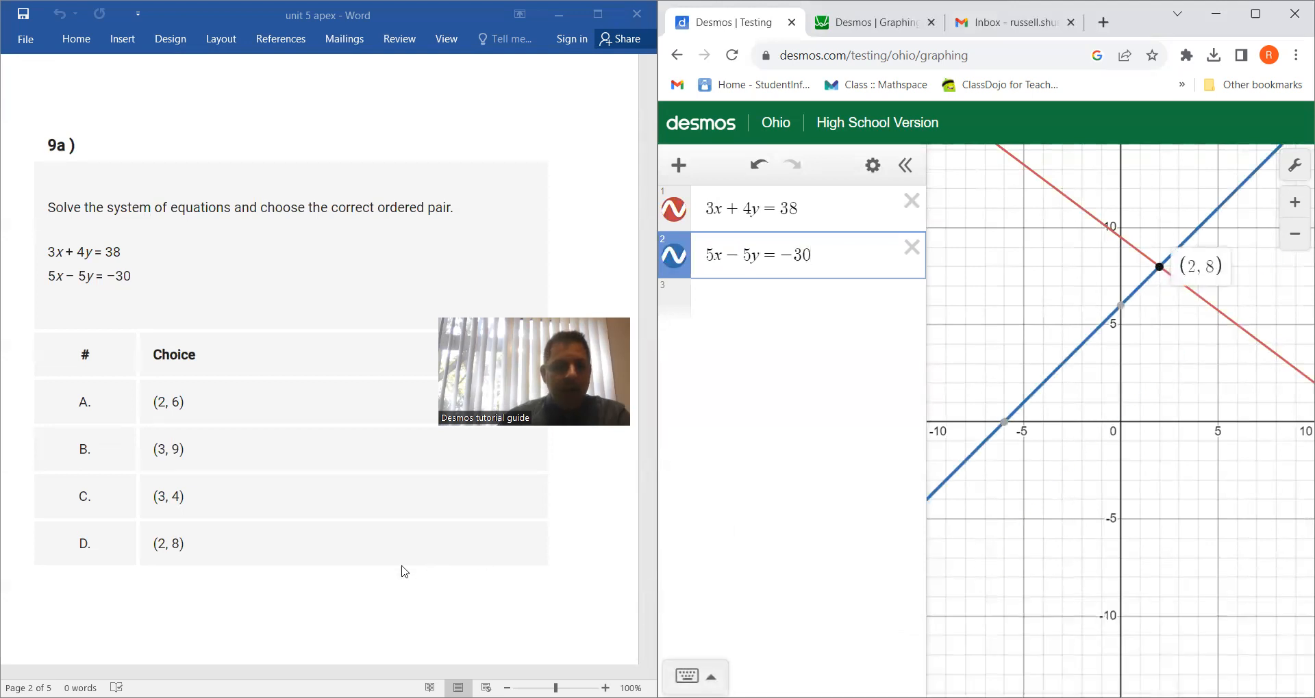
# Go to question 2c in the Word document and remove both question 9a equations from Desmos
pyautogui.scroll(-6, 346, 375)
pyautogui.scroll(-6, 345, 388)
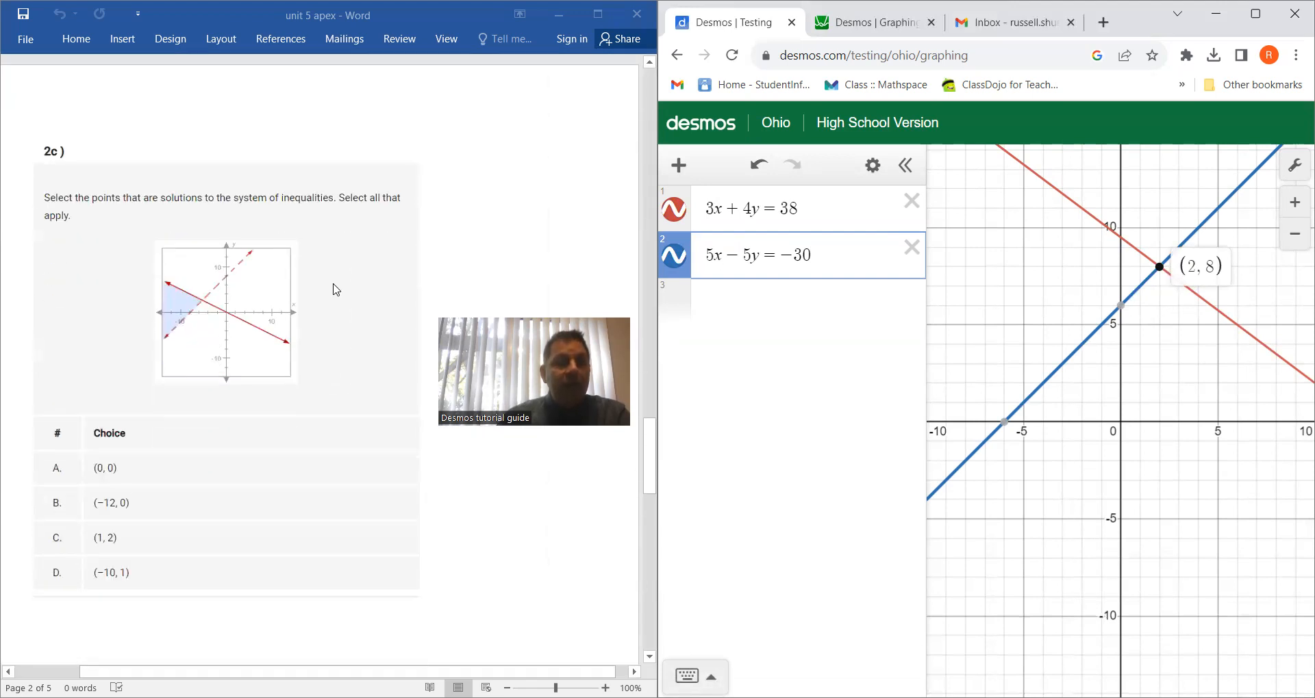
pyautogui.scroll(-1, 336, 287)
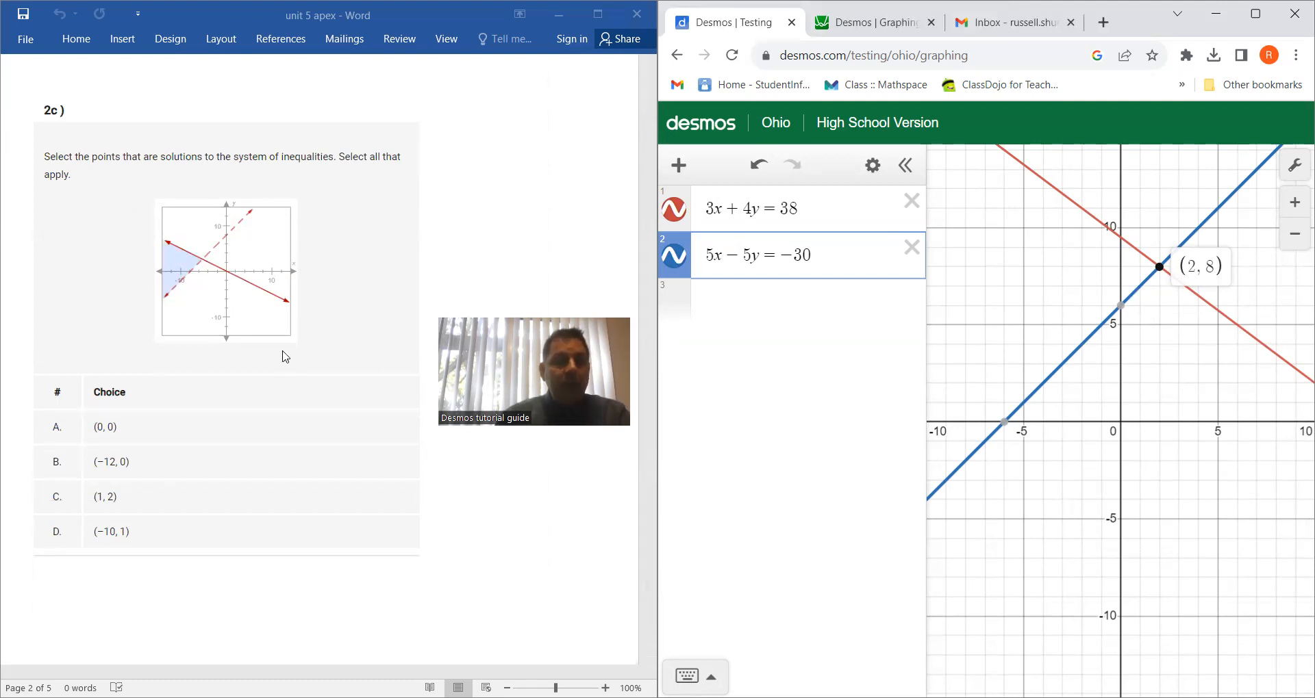
pyautogui.click(912, 202)
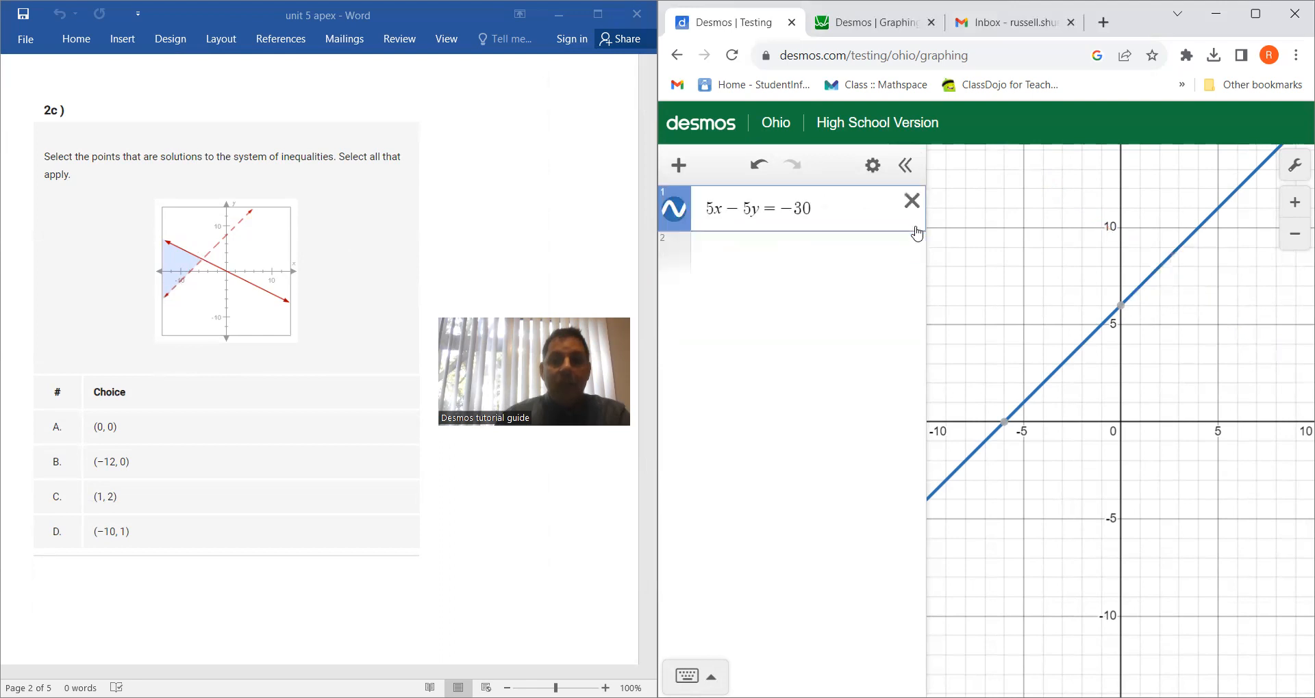
pyautogui.click(912, 202)
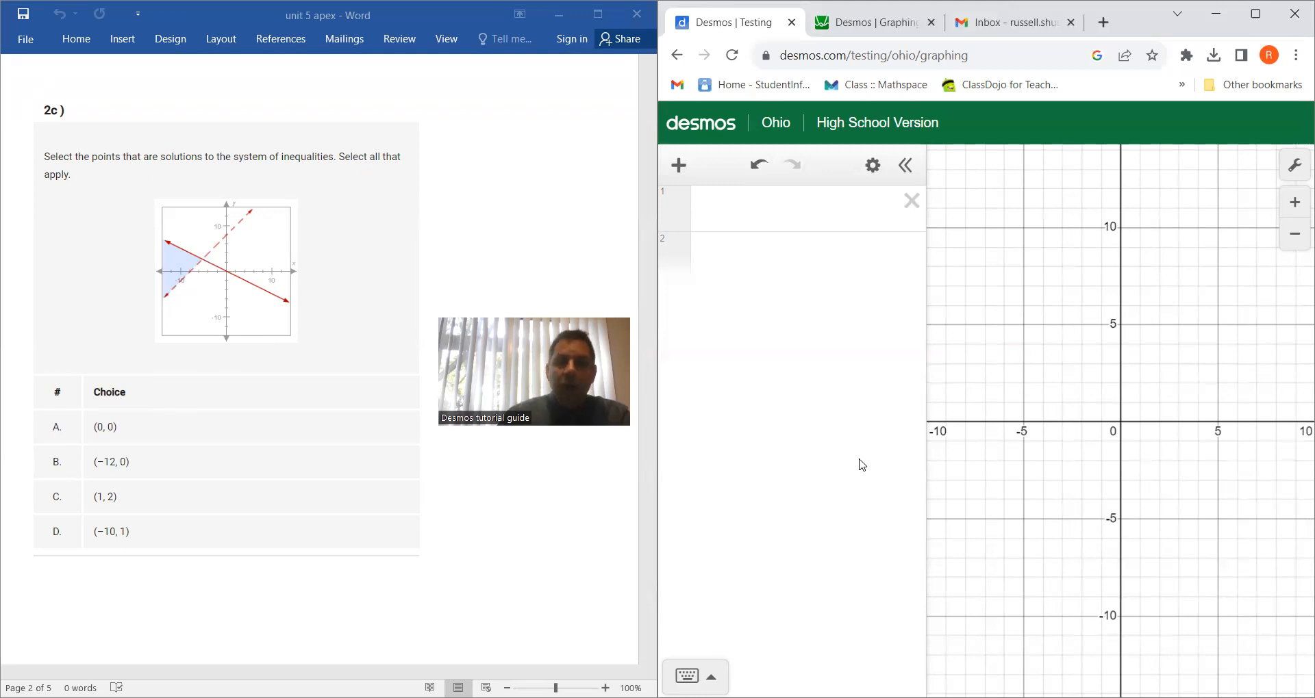
# Make the first expression line ready for entry and go to question 6b in the Word document
pyautogui.click(785, 225)
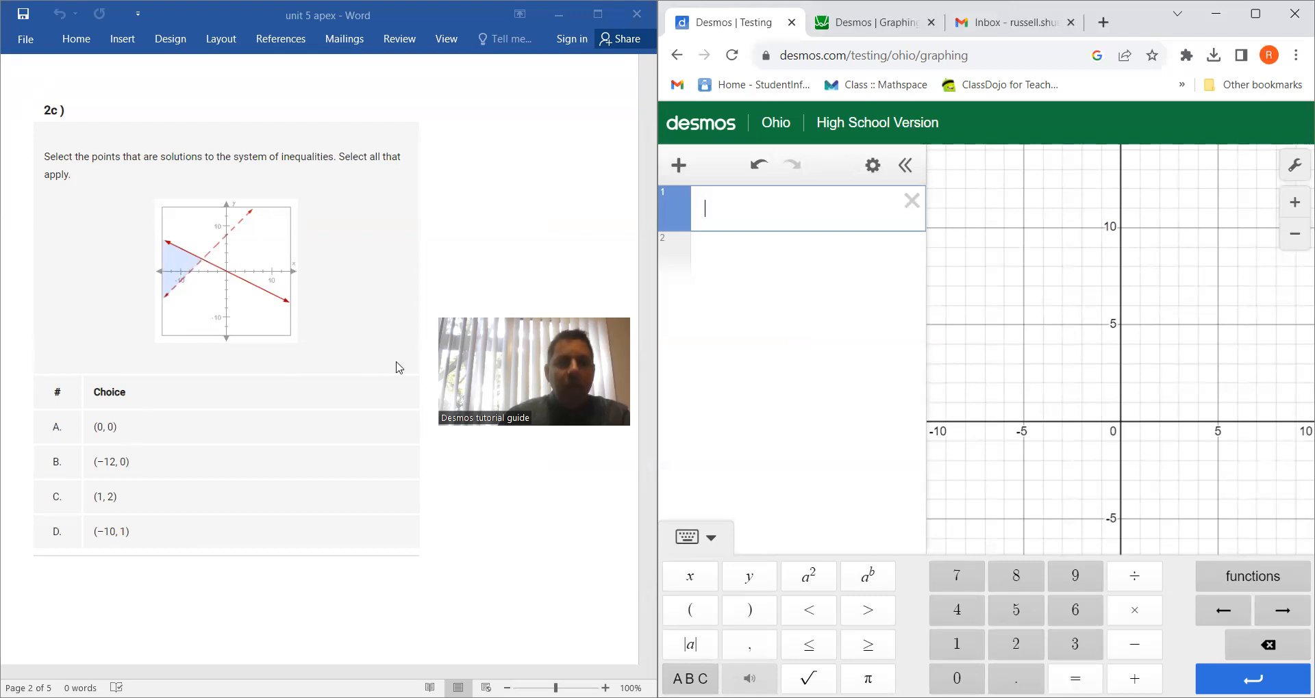
pyautogui.scroll(-3, 254, 325)
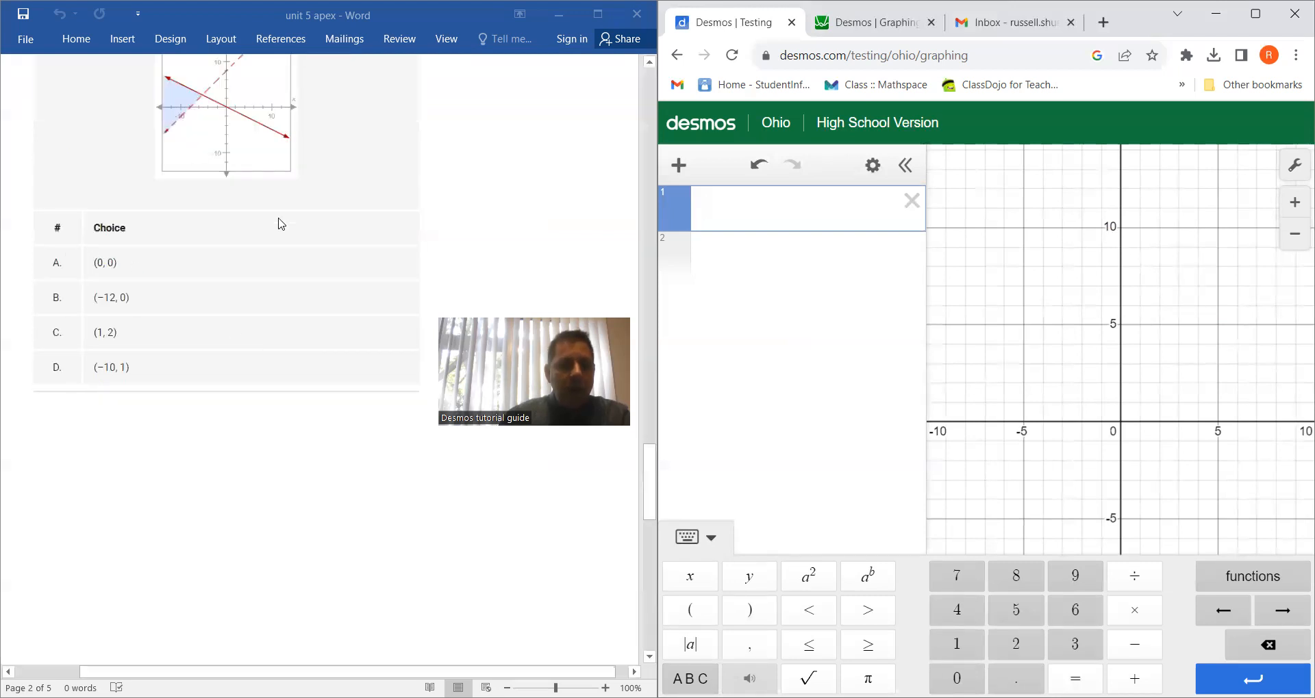
pyautogui.scroll(-5, 307, 319)
pyautogui.scroll(-6, 306, 320)
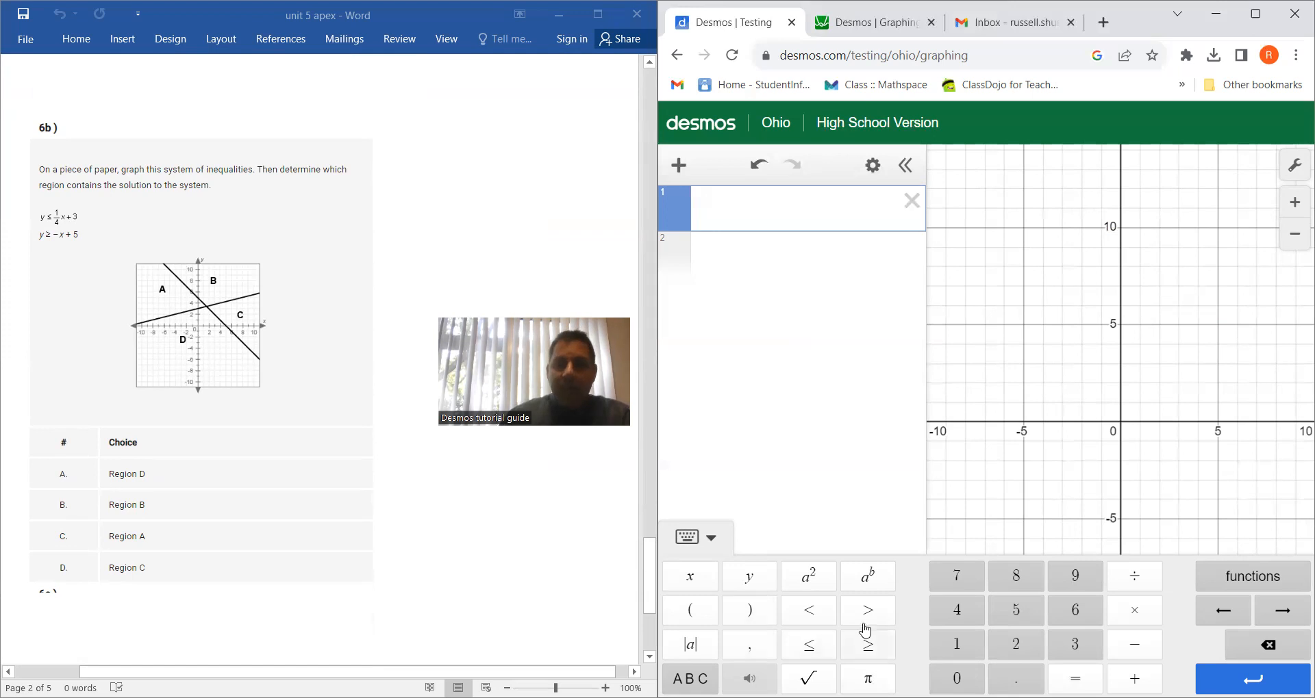
# Graph question 6b's first inequality, y ≤ 1/4x + 3, in the first expression line
pyautogui.click(762, 585)
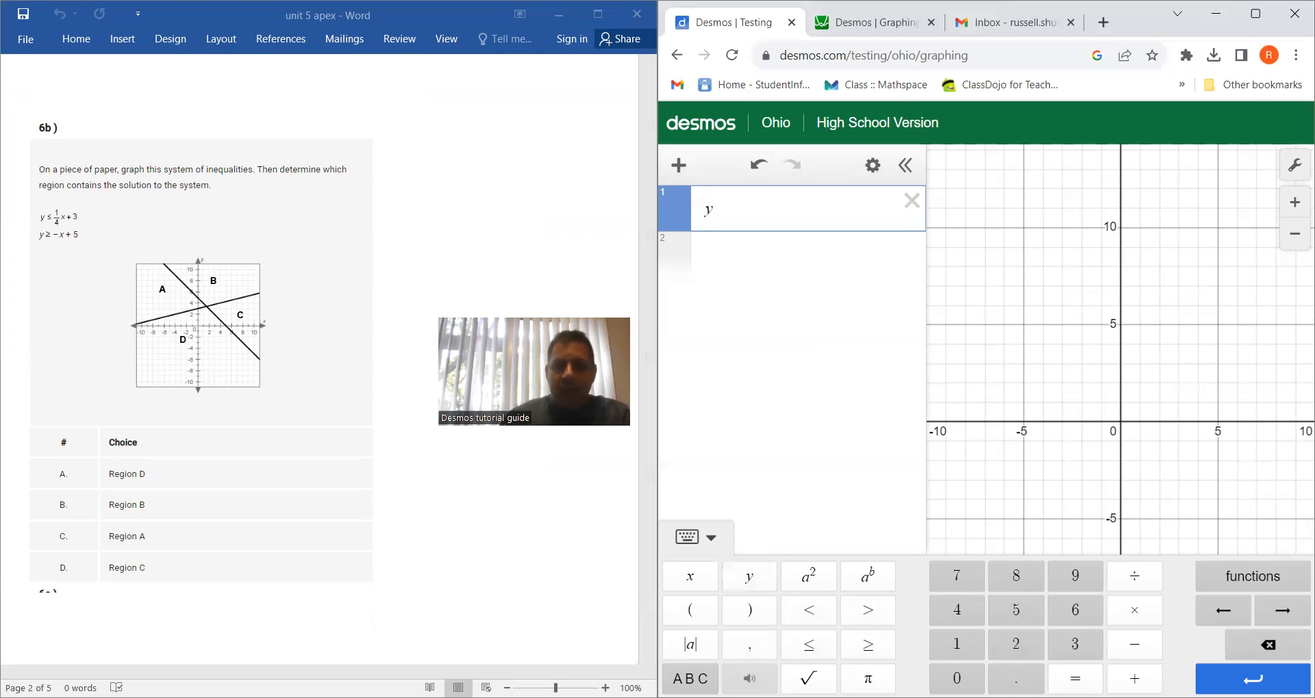
pyautogui.click(812, 650)
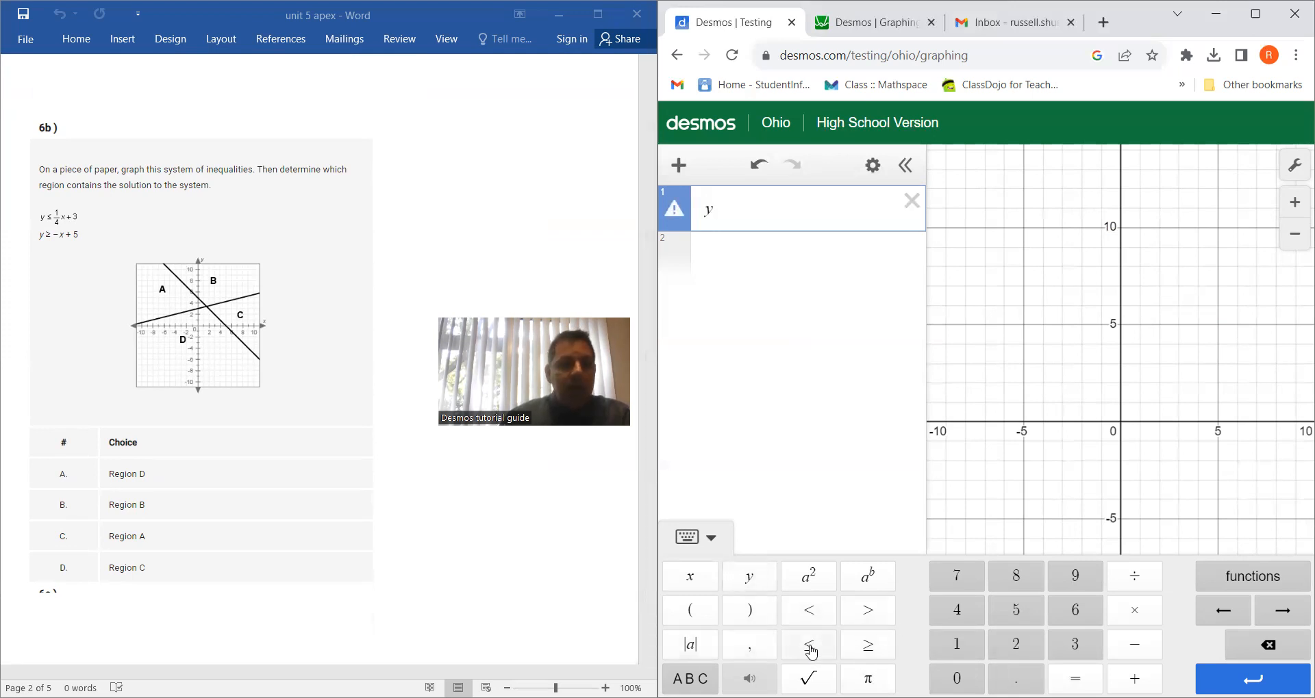
pyautogui.click(812, 650)
pyautogui.click(951, 651)
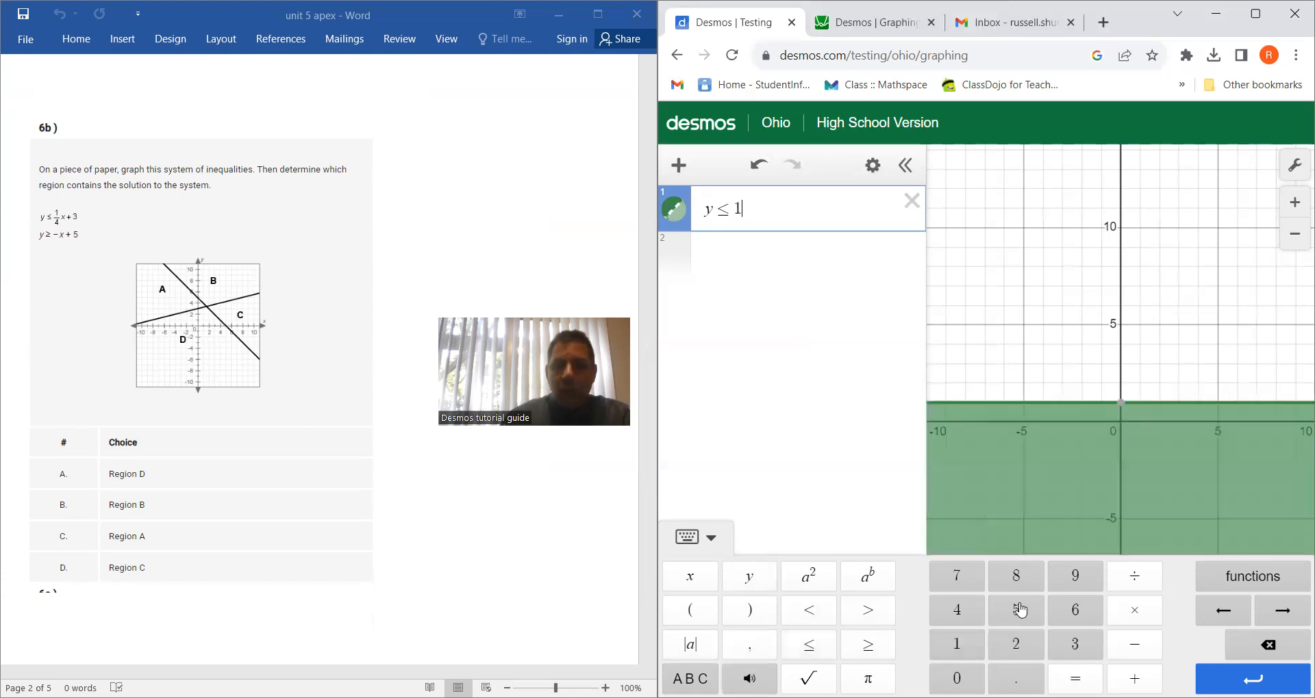
pyautogui.click(1131, 578)
pyautogui.click(967, 615)
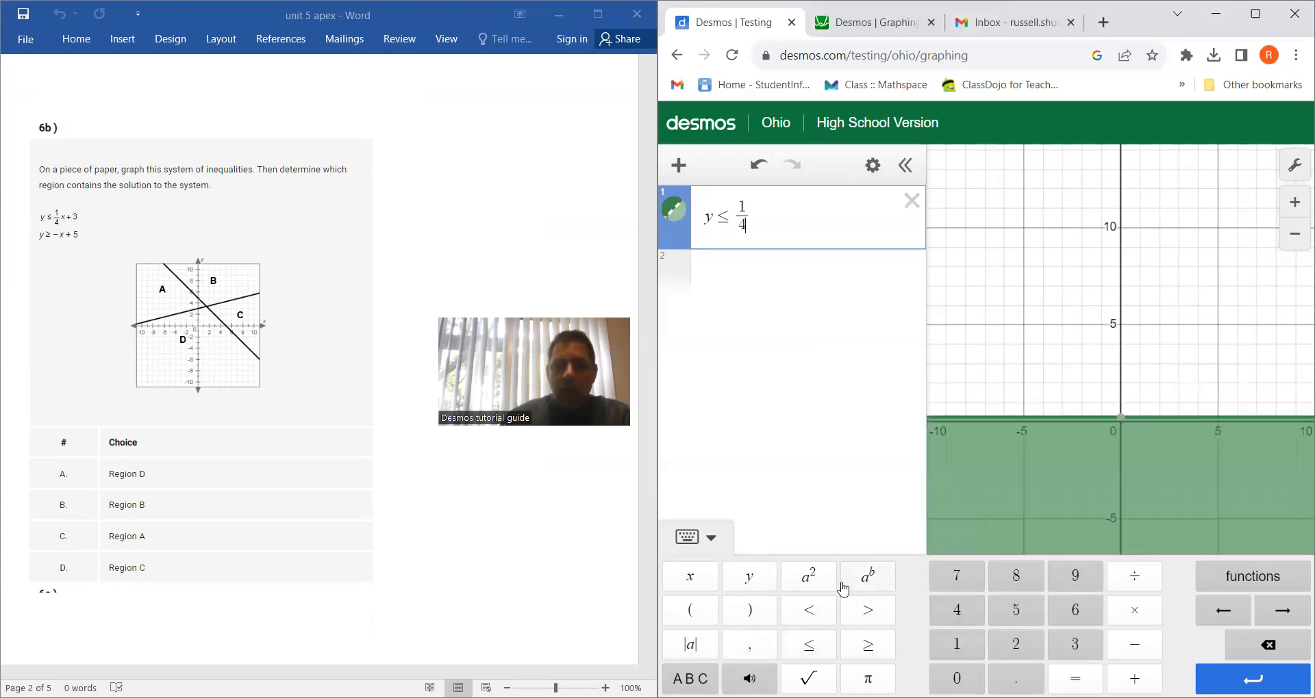
pyautogui.click(689, 577)
pyautogui.click(1134, 679)
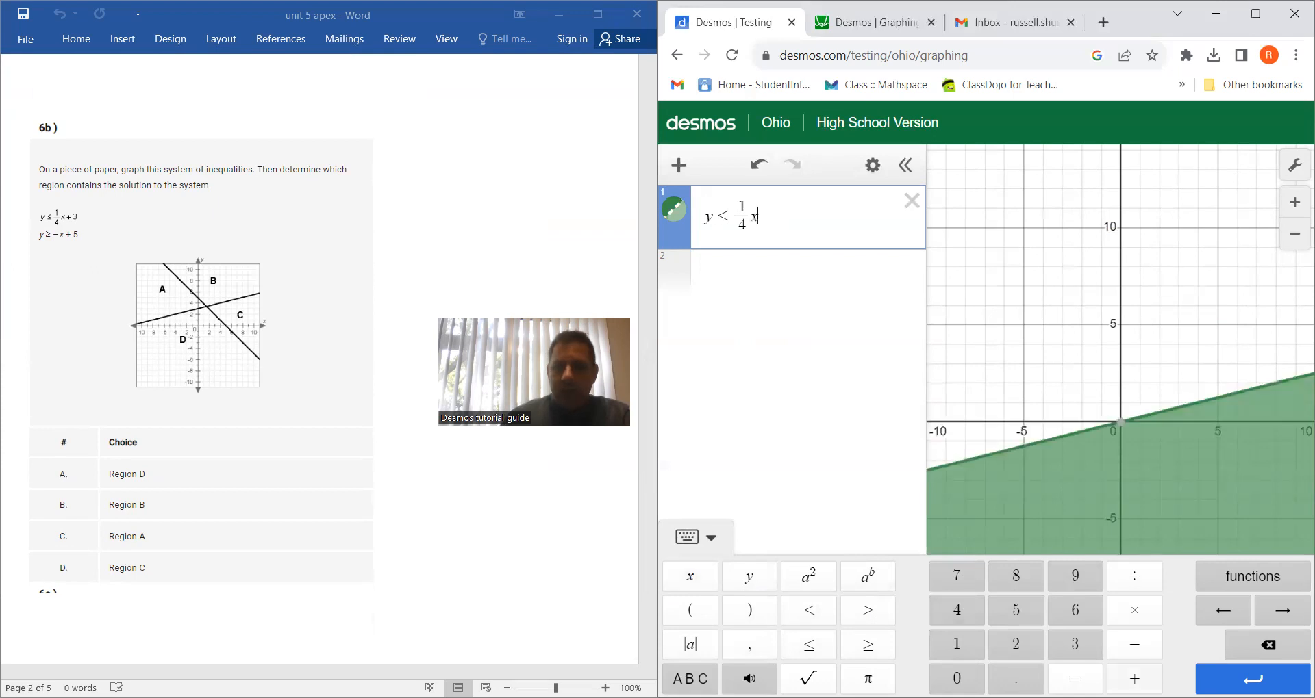
pyautogui.click(1074, 645)
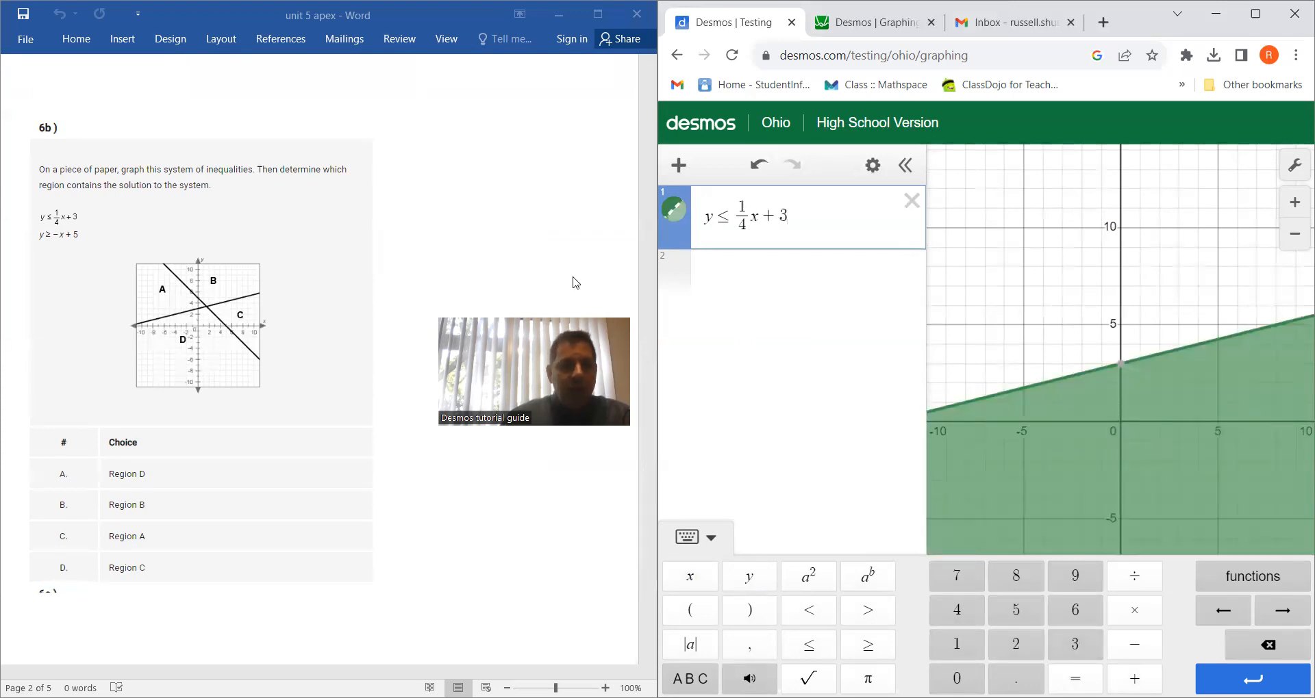
# Graph y ≥ −x + 5 in the second expression line and bring more of the region where both shadings overlap into view
pyautogui.click(795, 266)
pyautogui.click(750, 577)
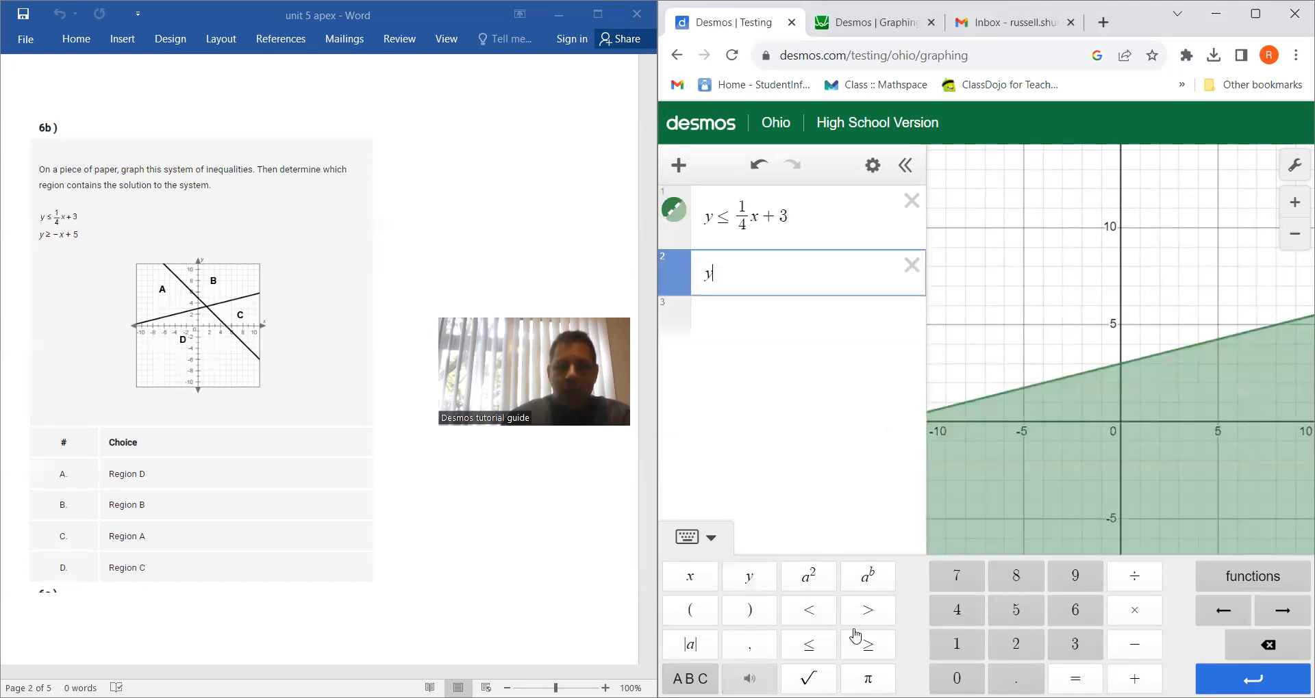
pyautogui.click(869, 652)
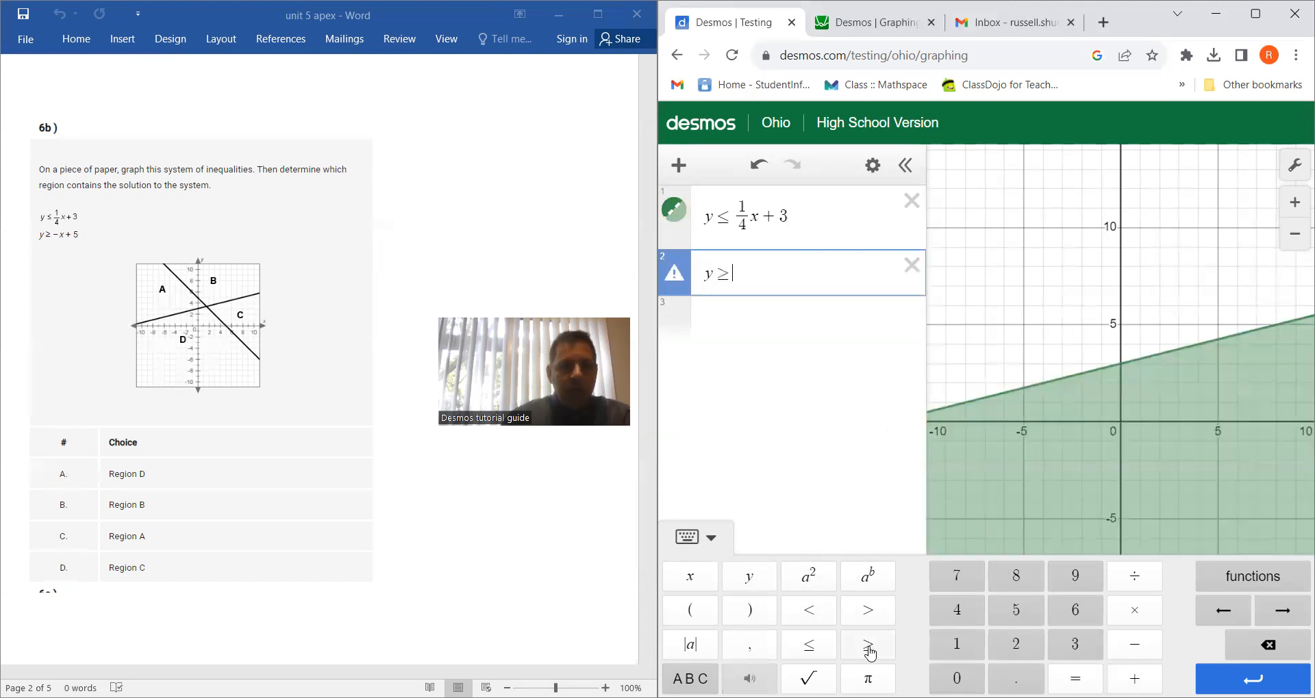
pyautogui.click(1146, 648)
pyautogui.click(691, 576)
pyautogui.click(1134, 678)
pyautogui.click(1016, 609)
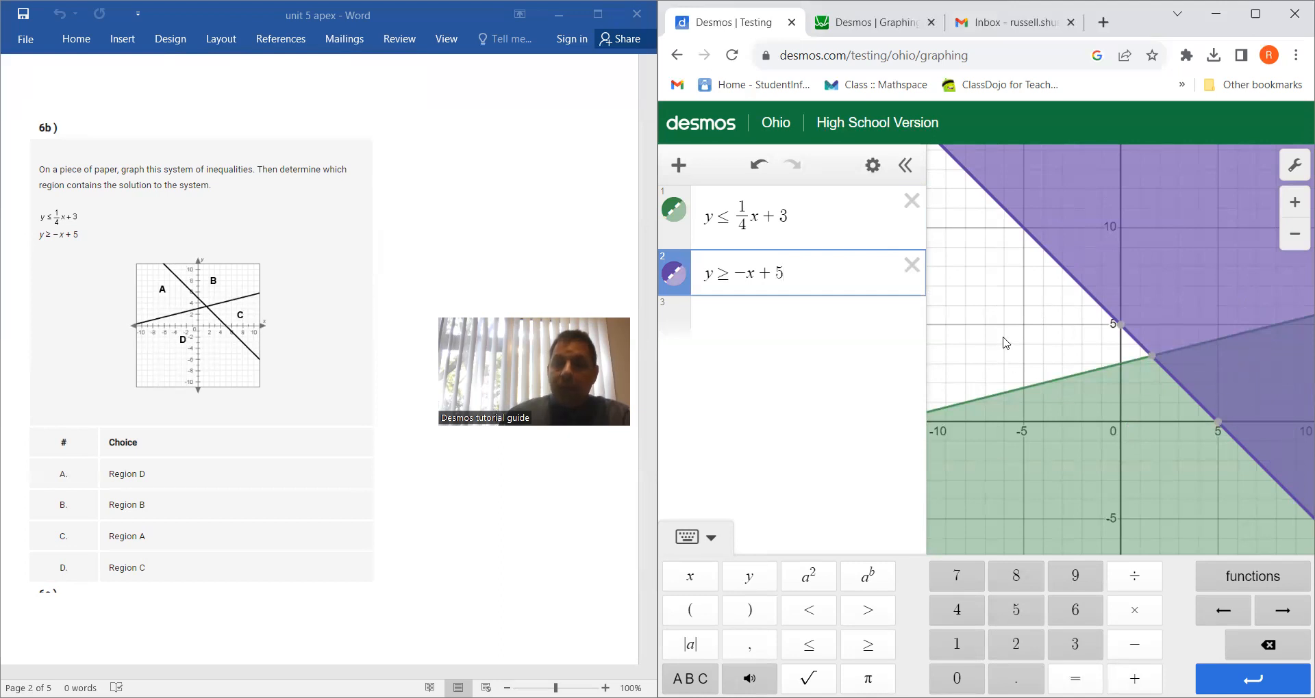
pyautogui.moveTo(1007, 340); pyautogui.dragTo(942, 311)
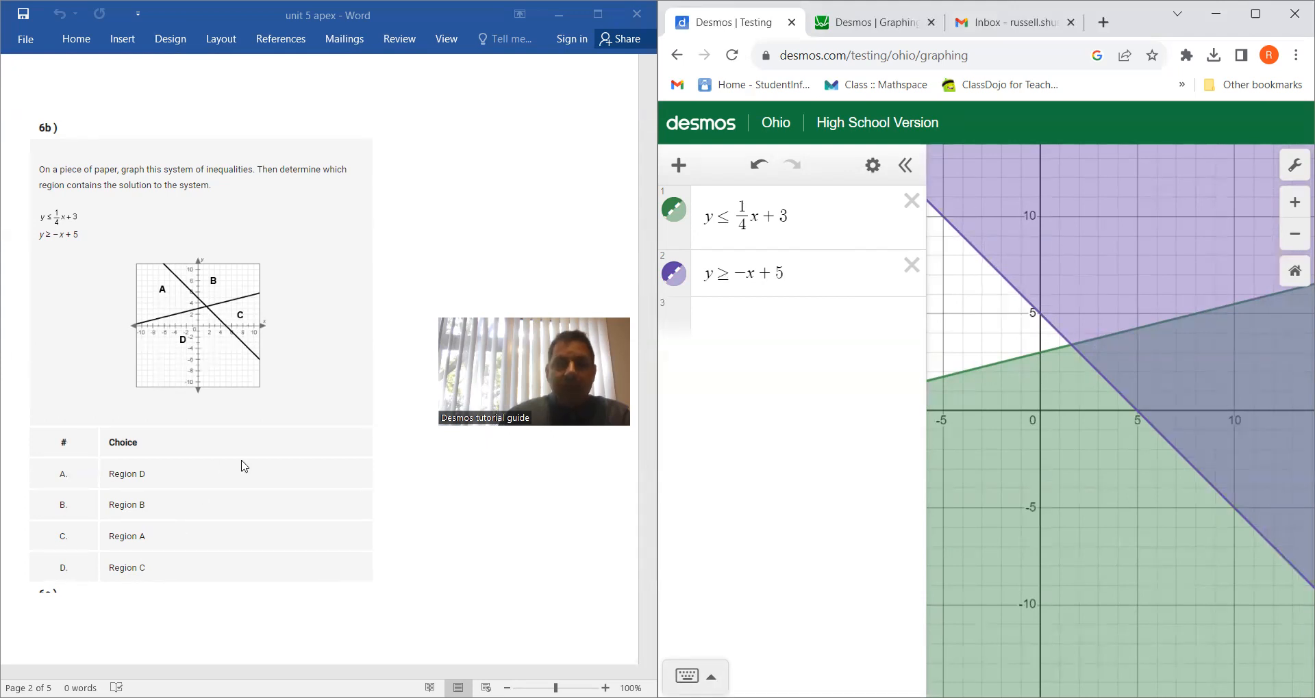
pyautogui.scroll(-4, 241, 464)
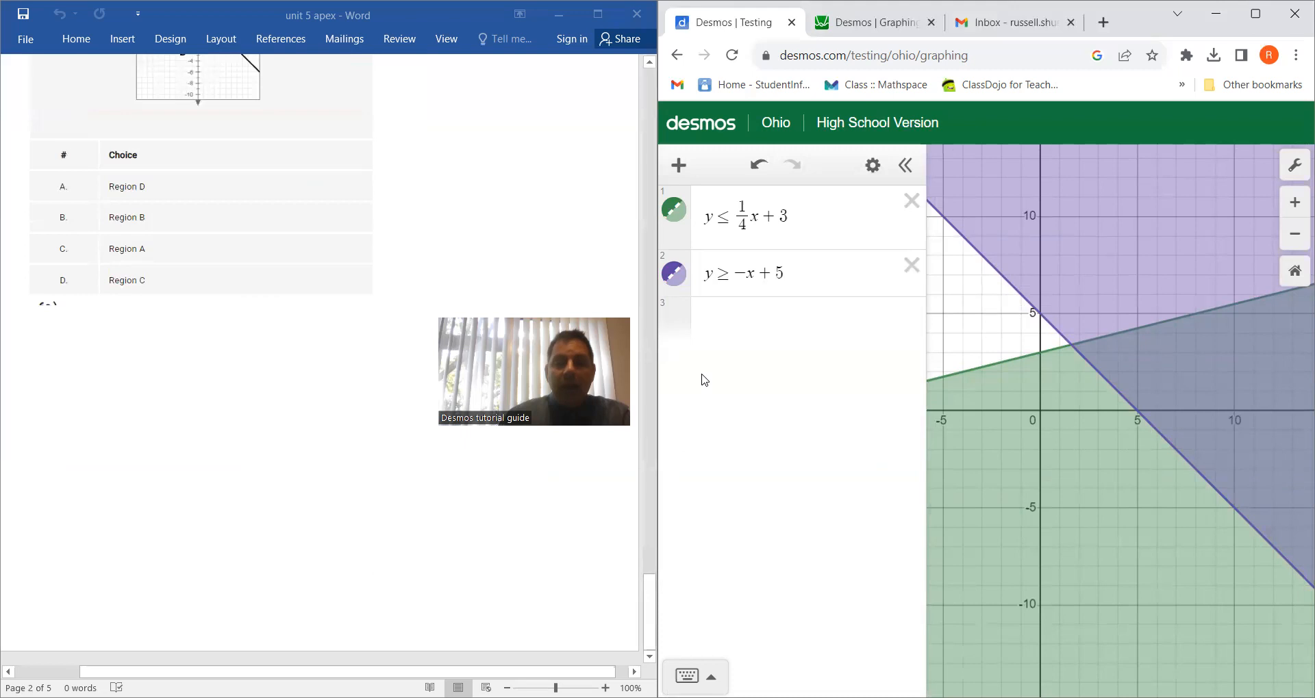